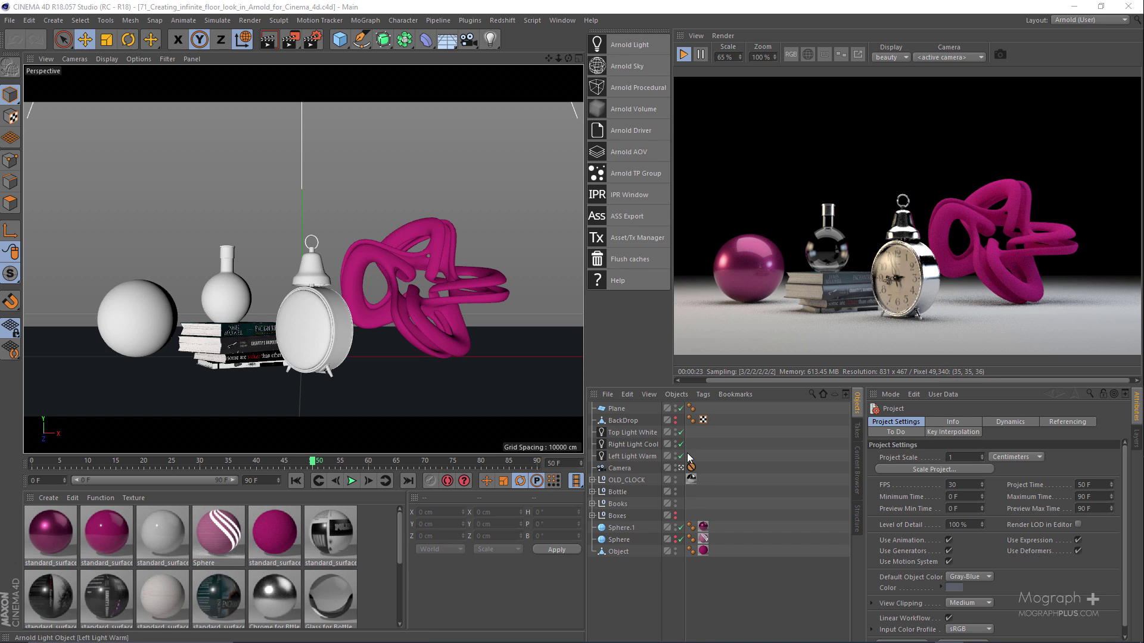
# Step: Leave the scene camera for a free perspective view and disable the floor Plane
pyautogui.click(682, 468)
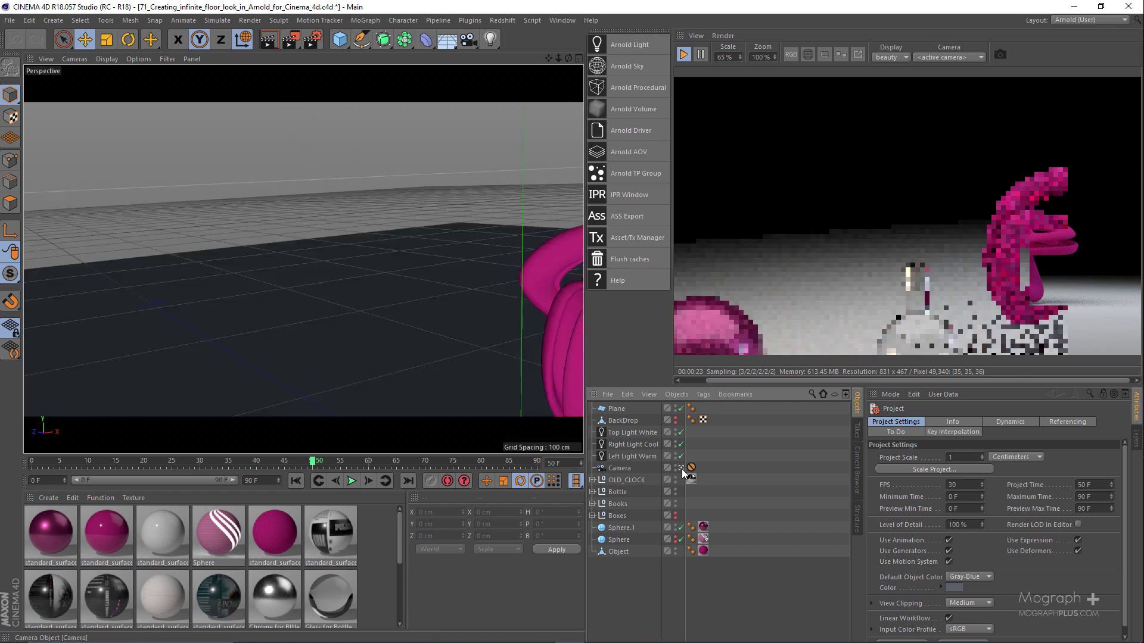
pyautogui.scroll(-10, 376, 261)
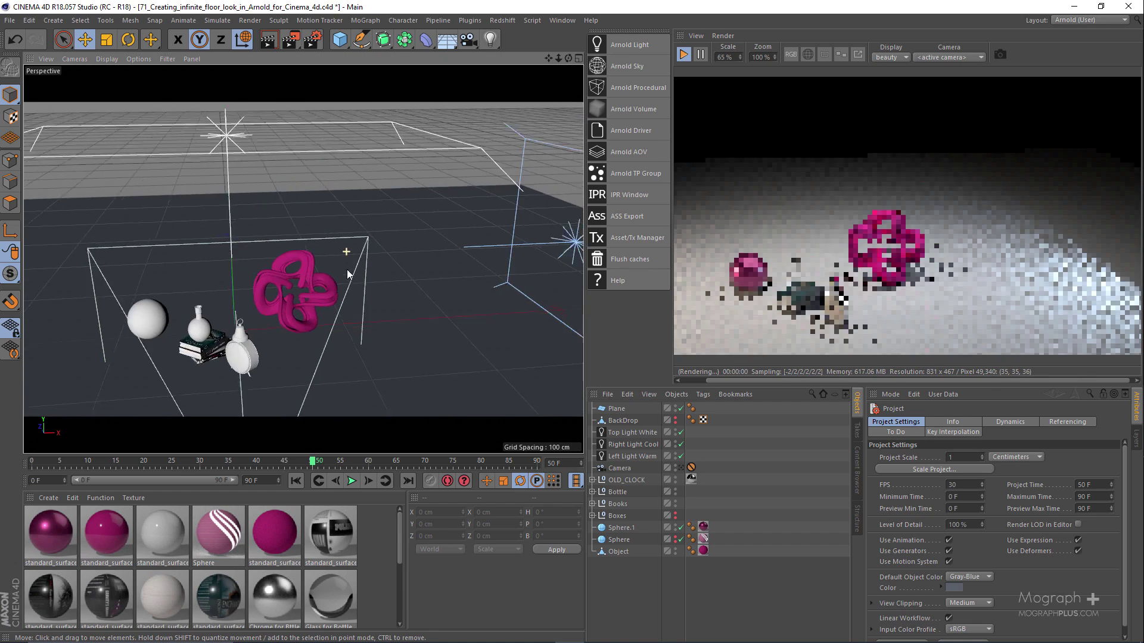
pyautogui.keyDown('alt'); pyautogui.moveTo(313, 278); pyautogui.dragTo(344, 271, button='middle'); pyautogui.keyUp('alt')
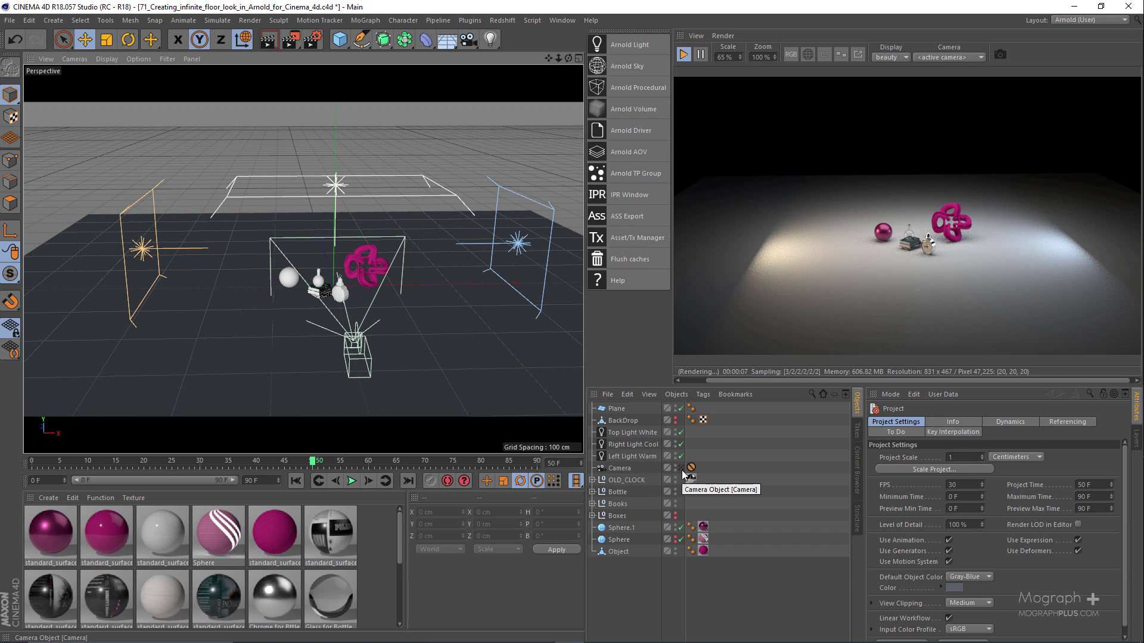
pyautogui.click(618, 409)
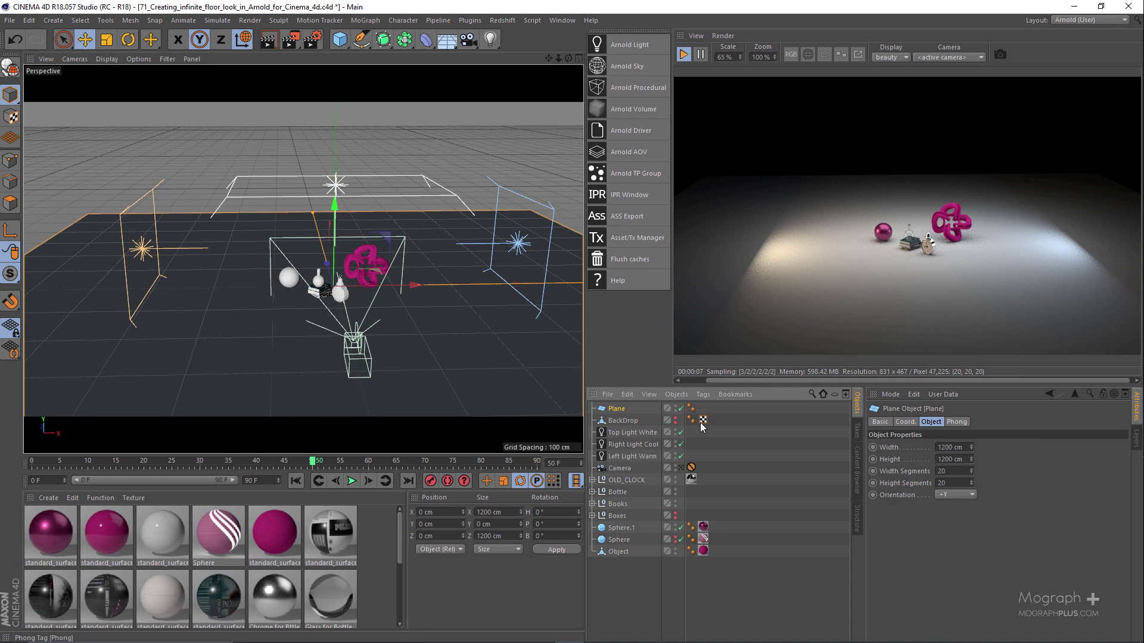
pyautogui.click(681, 410)
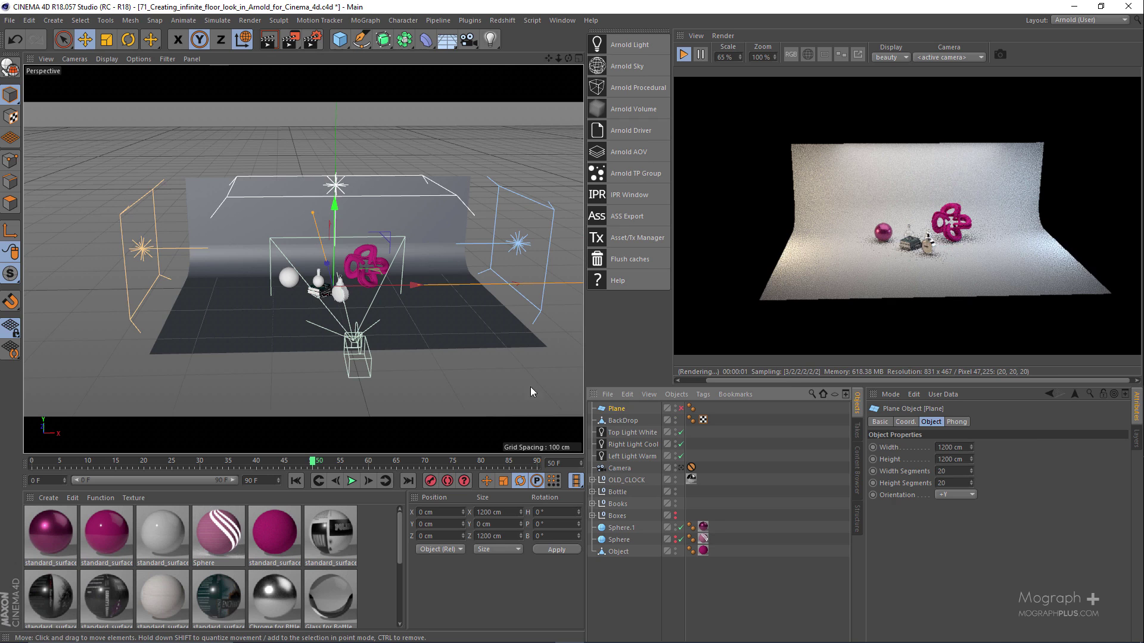
# Step: Hide the BackDrop from editor and render, and look through the scene Camera again
pyautogui.keyDown('alt'); pyautogui.moveTo(426, 312); pyautogui.dragTo(334, 298); pyautogui.keyUp('alt')
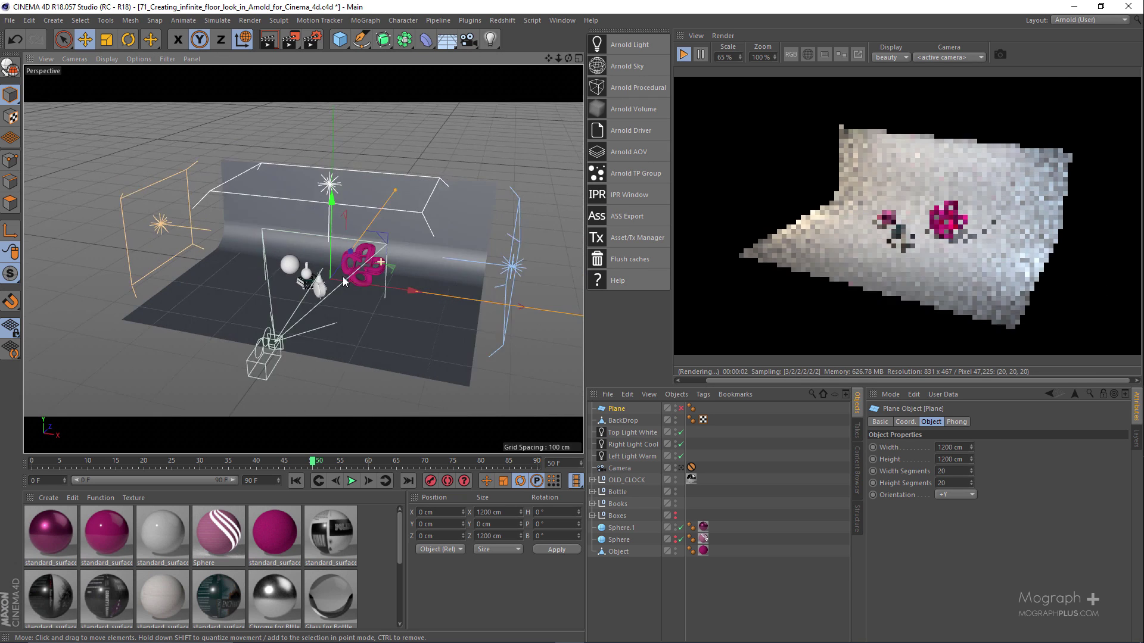
pyautogui.click(676, 424)
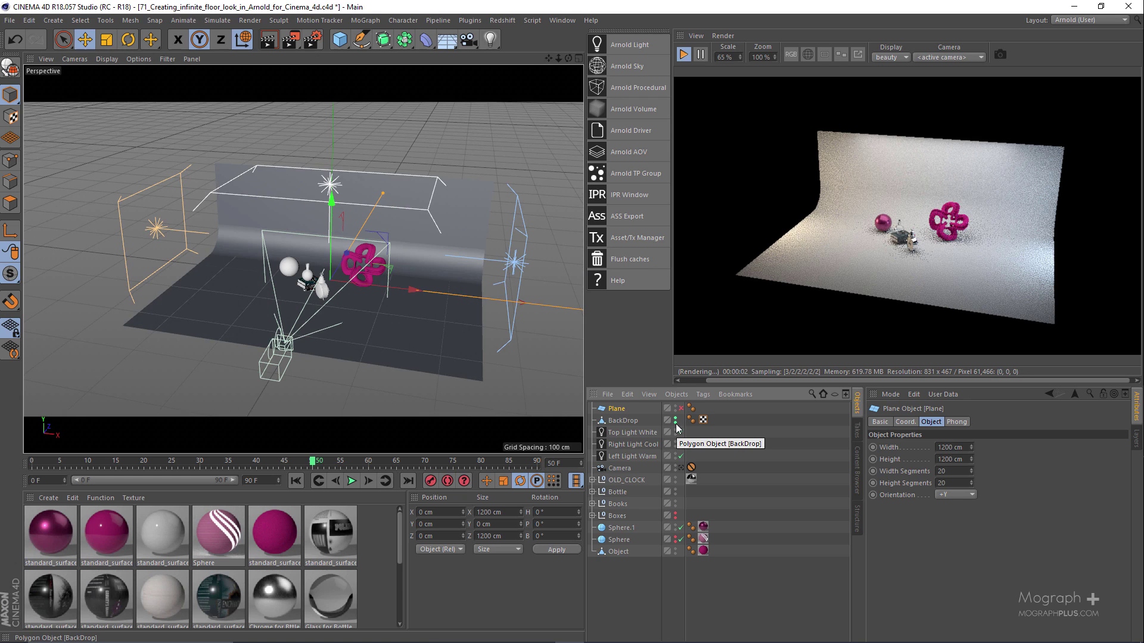
pyautogui.click(676, 424)
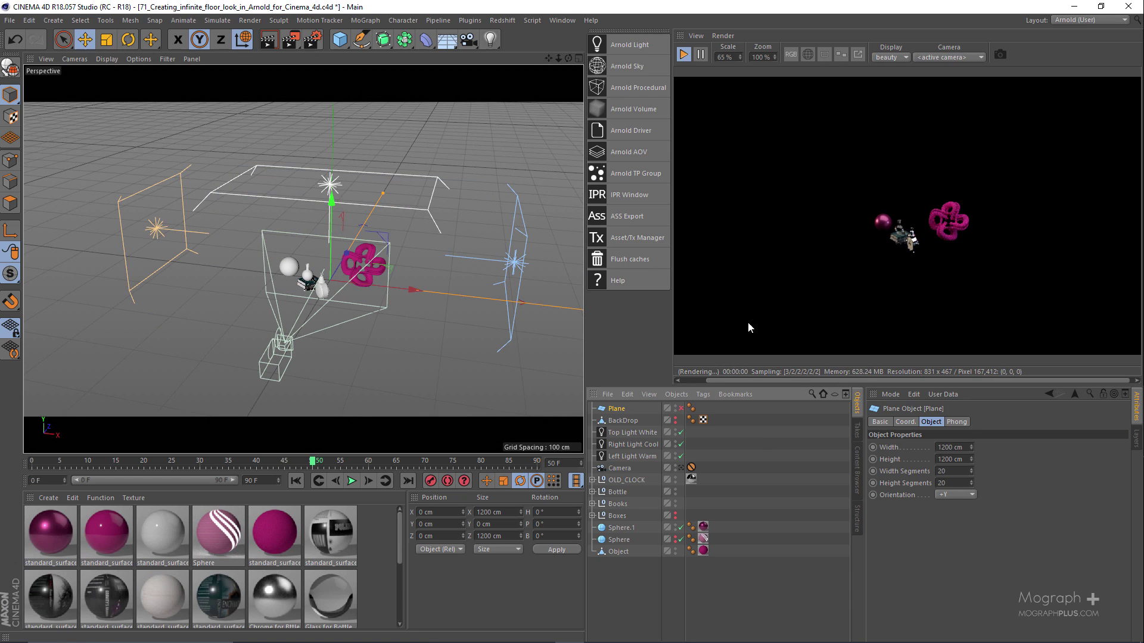
pyautogui.click(681, 468)
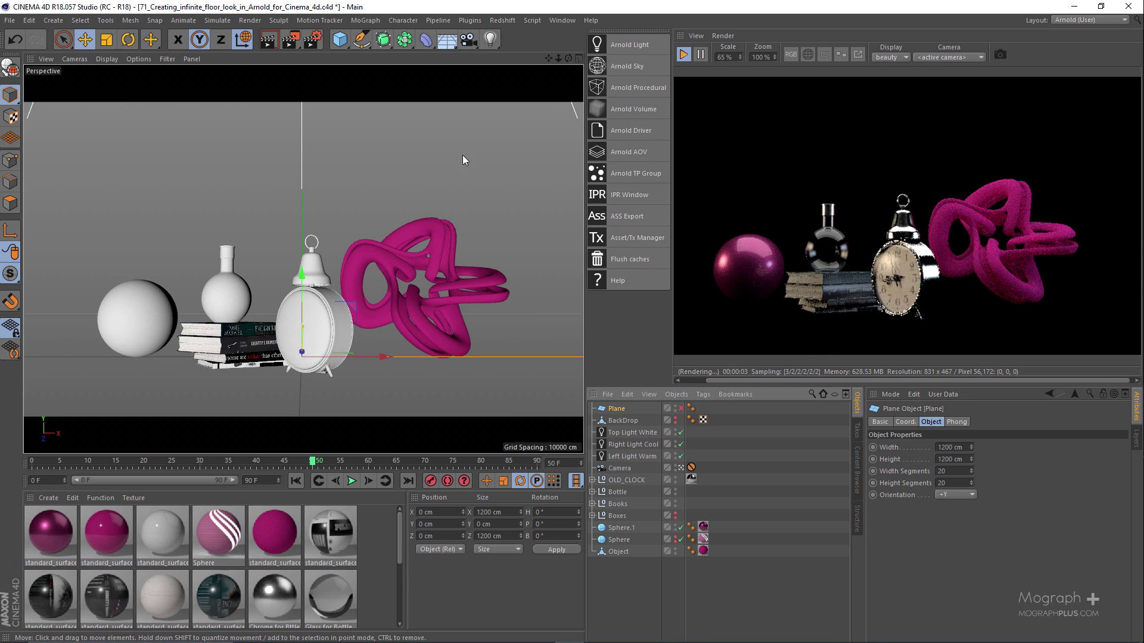
# Step: Add a Background object and create an Arnold shader network material named 'BG'
pyautogui.moveTo(439, 44); pyautogui.dragTo(457, 87)
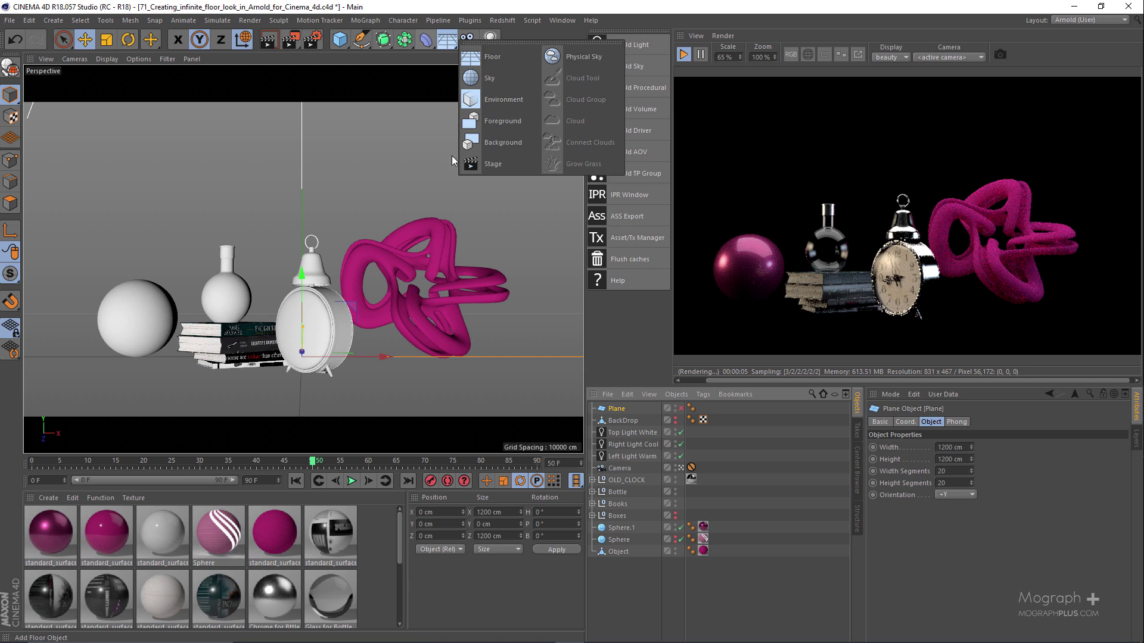
pyautogui.click(489, 148)
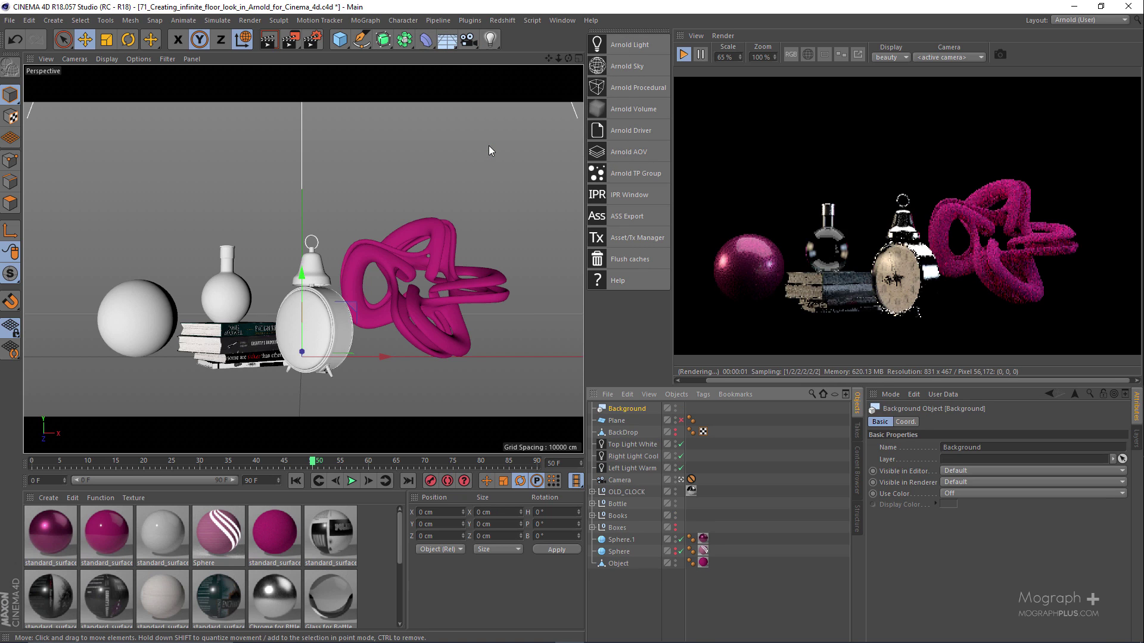
pyautogui.click(41, 500)
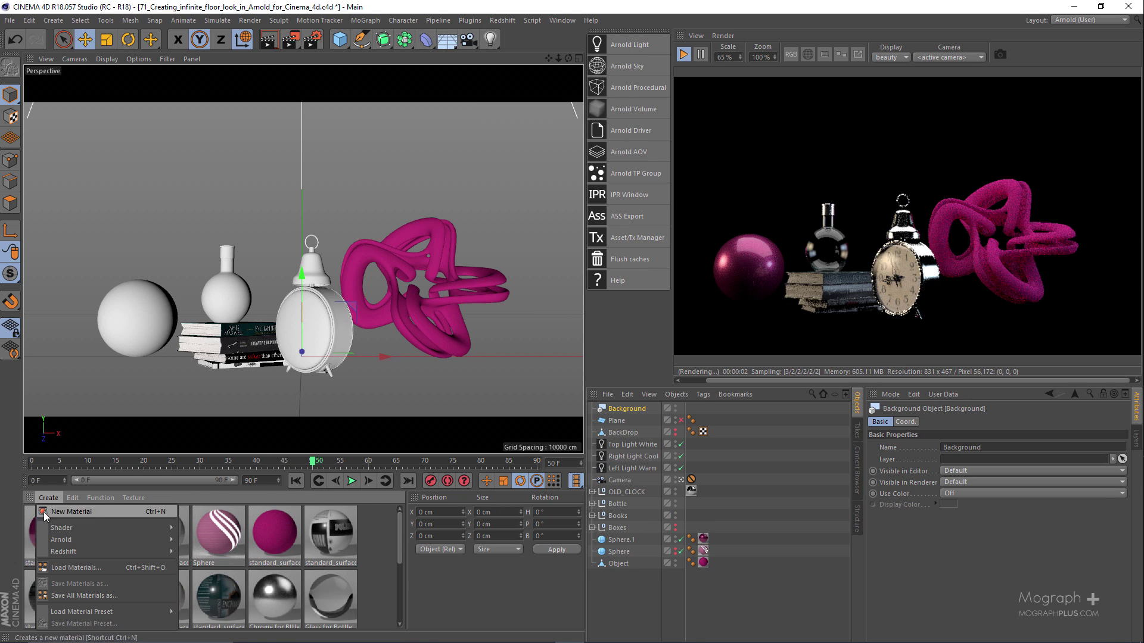
pyautogui.moveTo(61, 539)
pyautogui.click(215, 448)
pyautogui.doubleClick(46, 563)
pyautogui.write('BG')
pyautogui.press('Return')
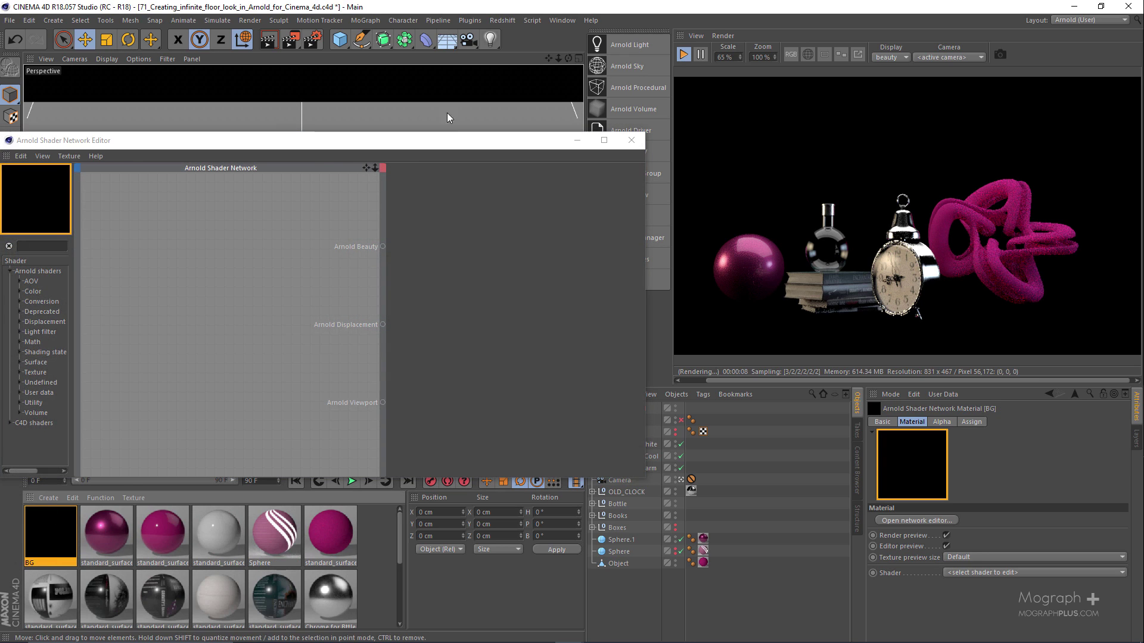
# Step: Apply the BG material to the Background object
pyautogui.moveTo(417, 140); pyautogui.dragTo(254, 94)
pyautogui.moveTo(65, 545); pyautogui.dragTo(630, 410)
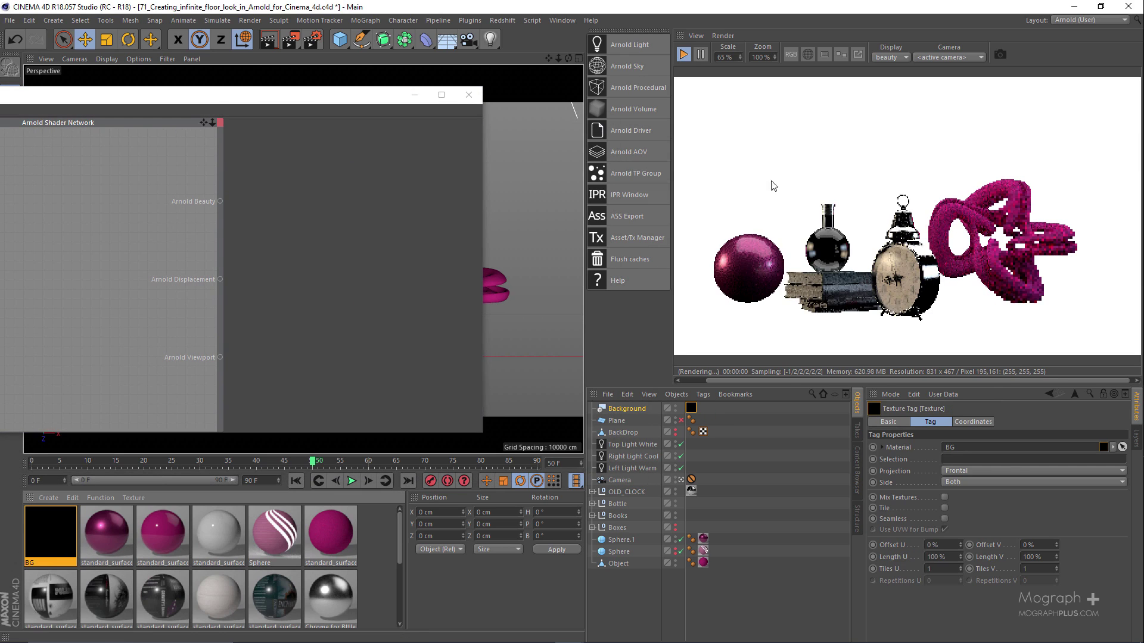
pyautogui.moveTo(256, 95); pyautogui.dragTo(491, 109)
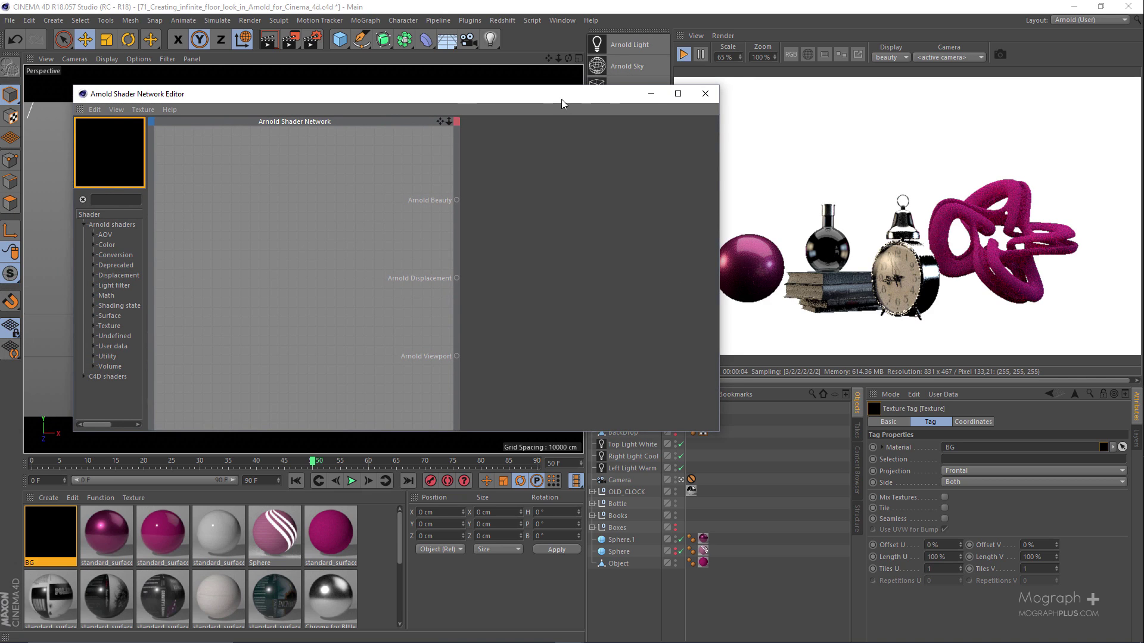
pyautogui.moveTo(561, 99); pyautogui.dragTo(501, 88)
# Step: Add a flat shader wired into Arnold Beauty in the BG network
pyautogui.press('Tab')
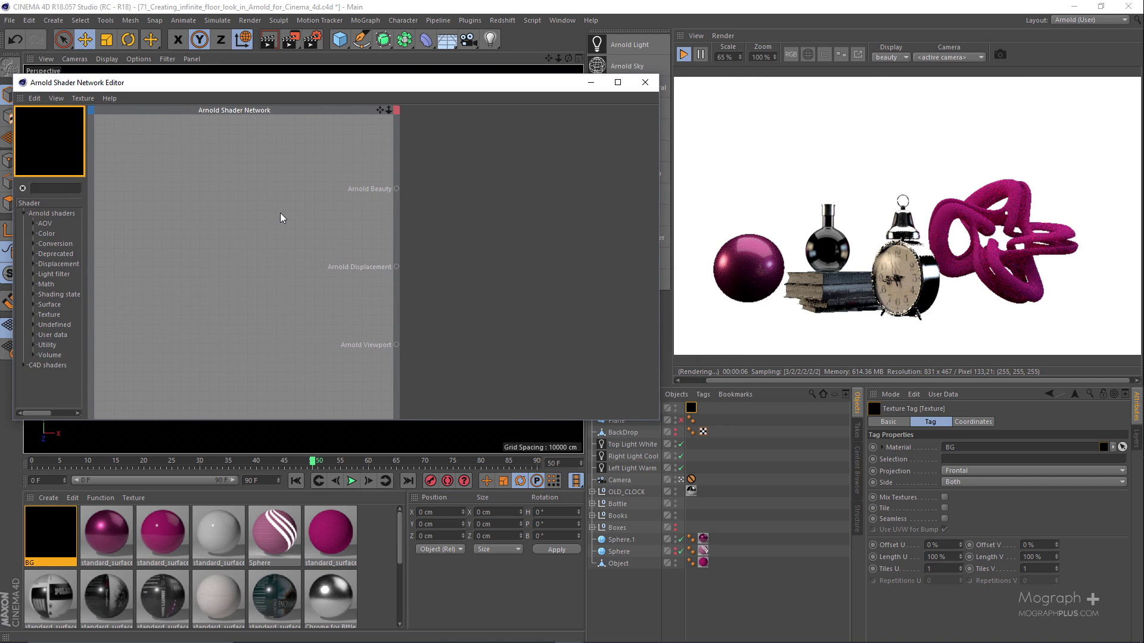
pyautogui.write('FAT')
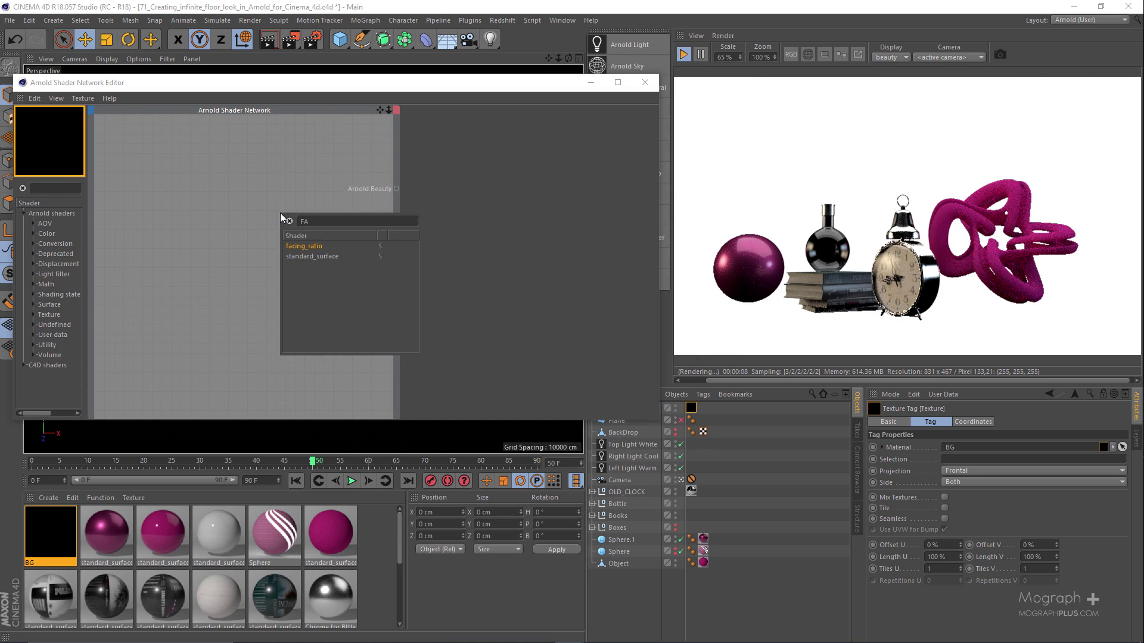
pyautogui.press('BackSpace')
pyautogui.press('BackSpace')
pyautogui.press('BackSpace')
pyautogui.write('f')
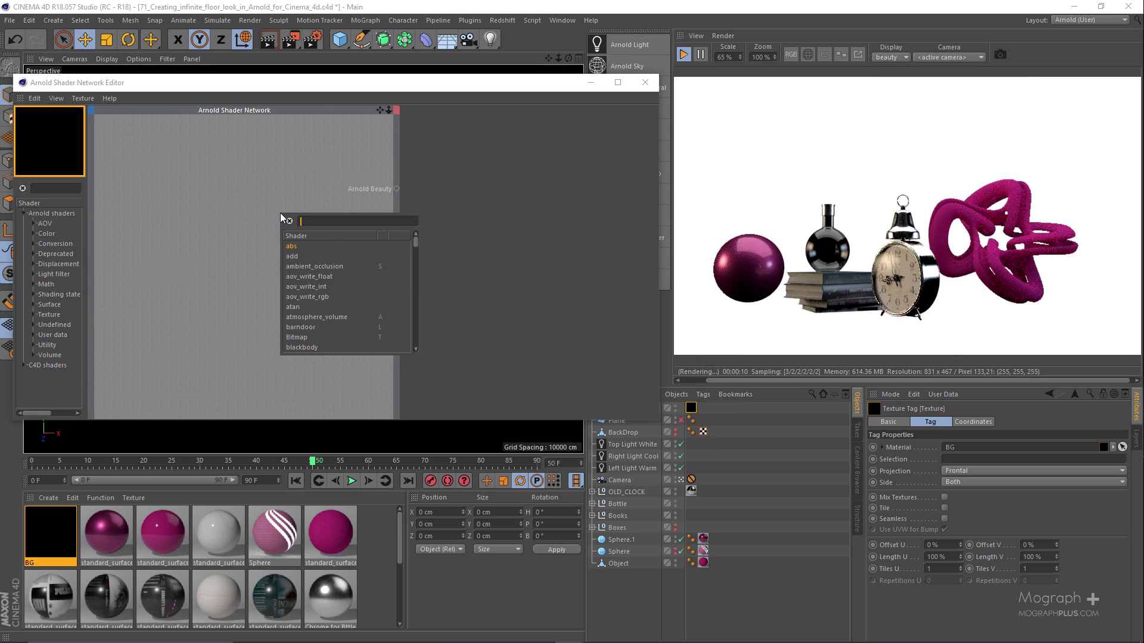
pyautogui.write('lat')
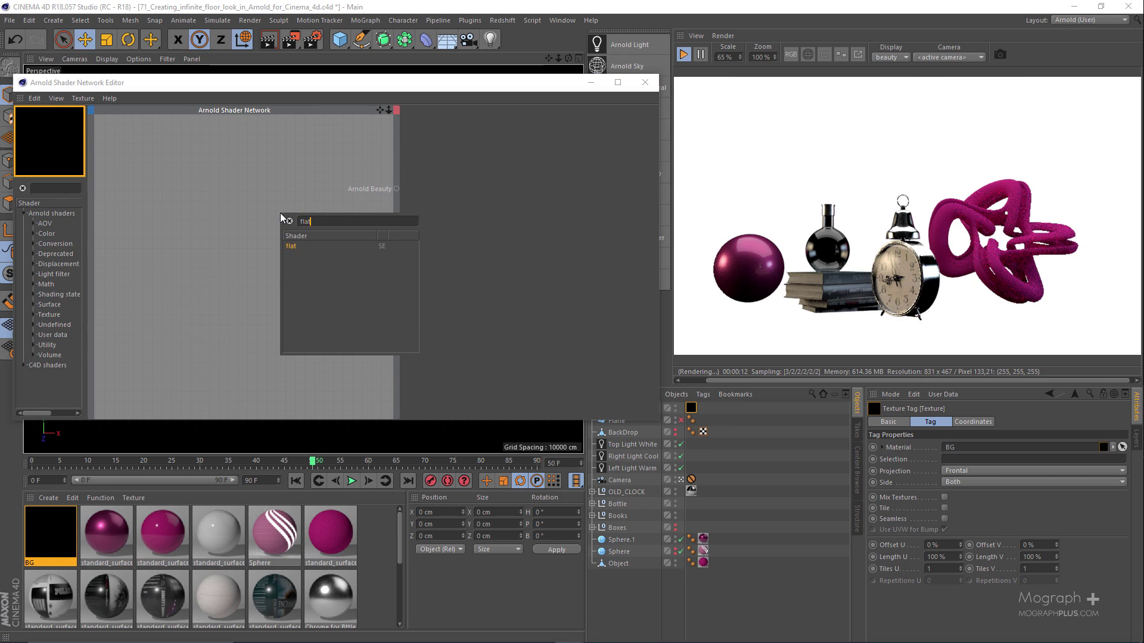
pyautogui.press('Return')
pyautogui.moveTo(236, 210); pyautogui.dragTo(199, 188)
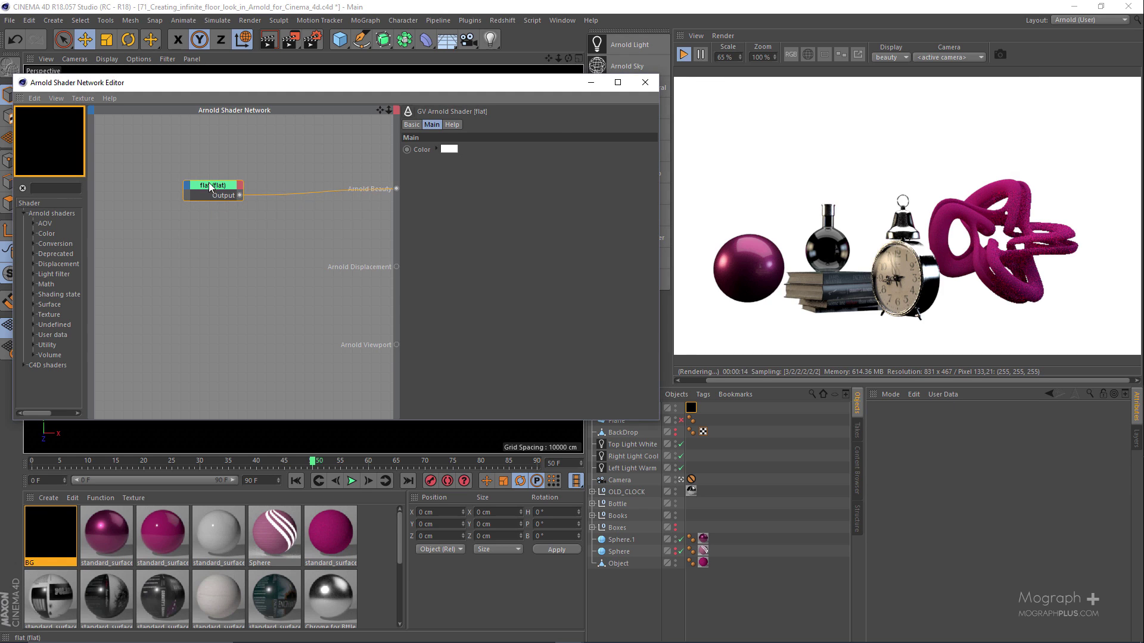
# Step: Try a pale yellow colour at 30% saturation for the flat shader
pyautogui.click(448, 150)
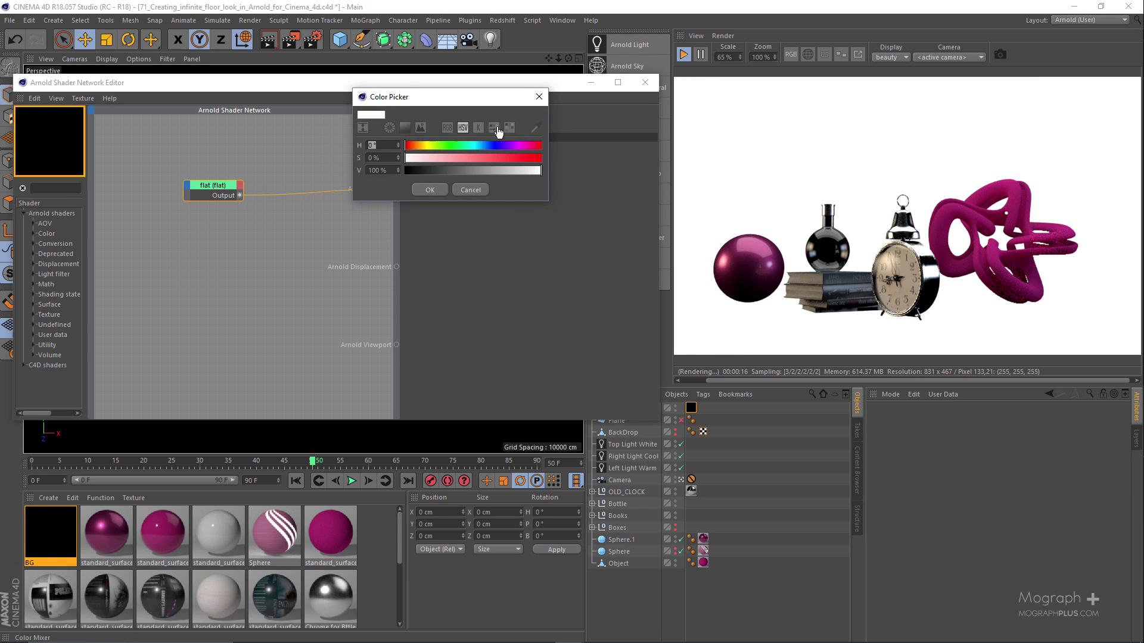
pyautogui.click(473, 158)
pyautogui.click(493, 146)
pyautogui.moveTo(486, 145); pyautogui.dragTo(466, 145)
pyautogui.click(428, 147)
pyautogui.click(447, 158)
pyautogui.click(437, 190)
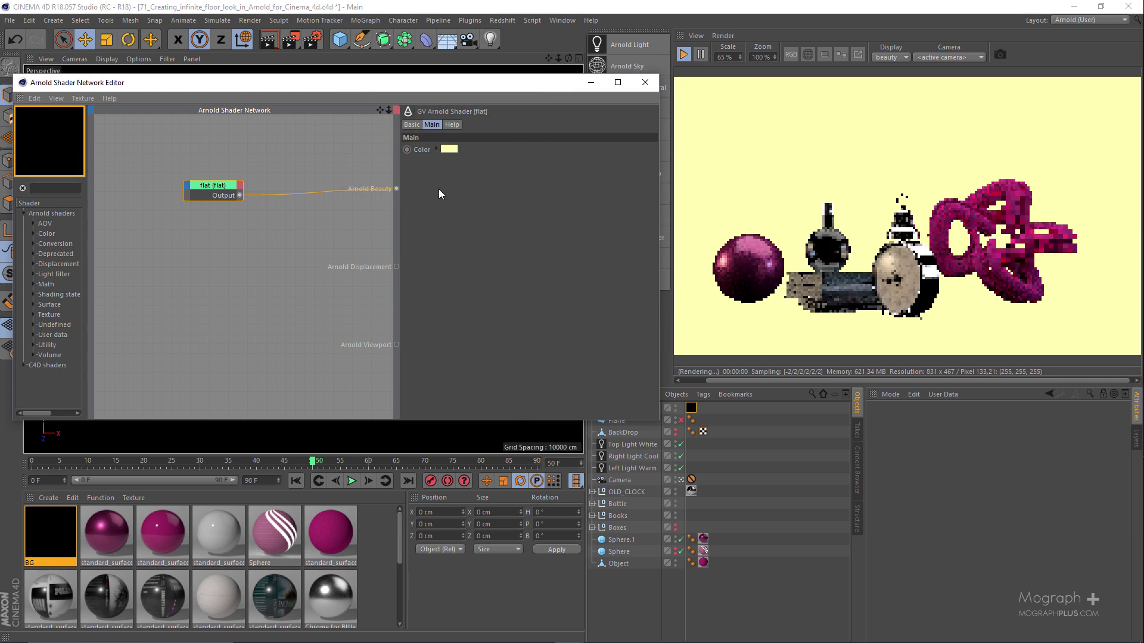
# Step: Change the flat shader colour to a teal preset swatch and close the shader network editor
pyautogui.click(451, 148)
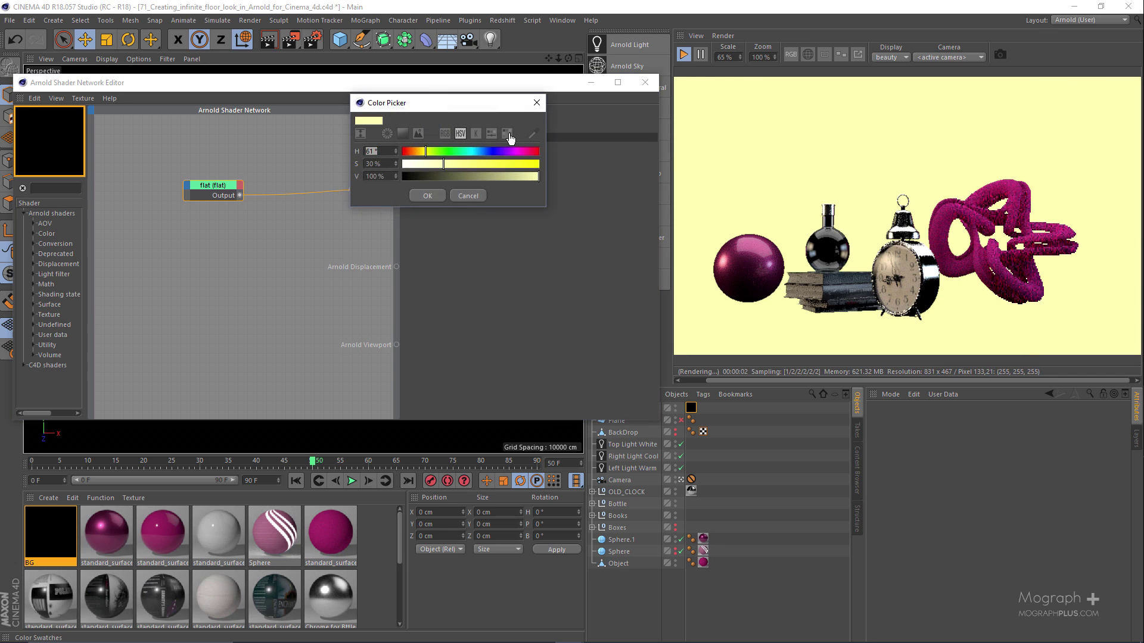
pyautogui.click(507, 133)
pyautogui.click(486, 166)
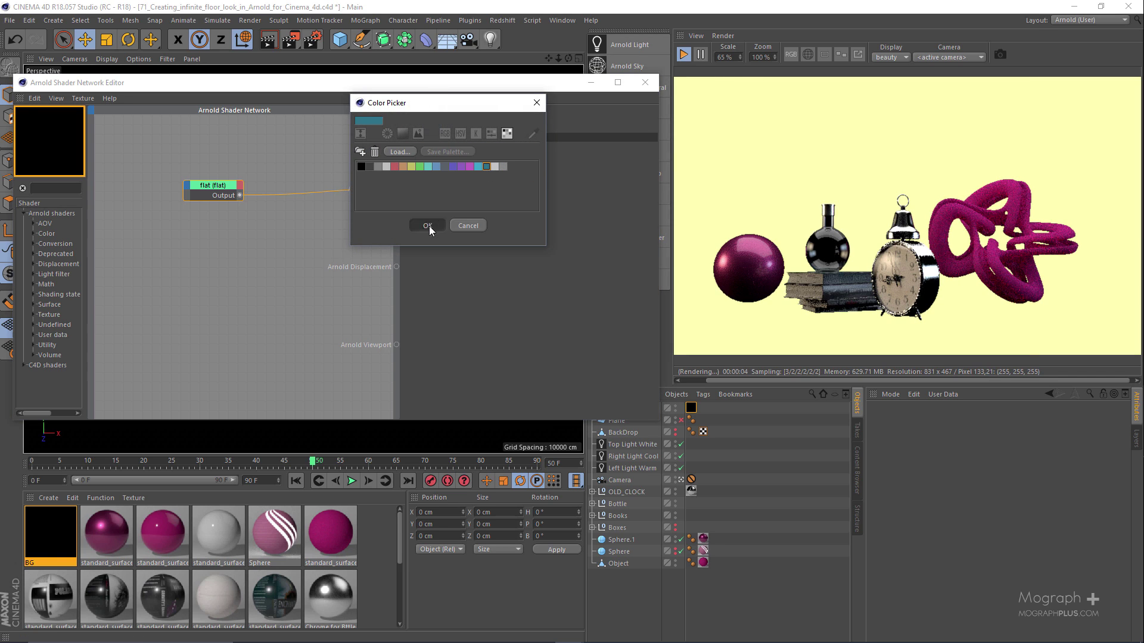
pyautogui.click(428, 226)
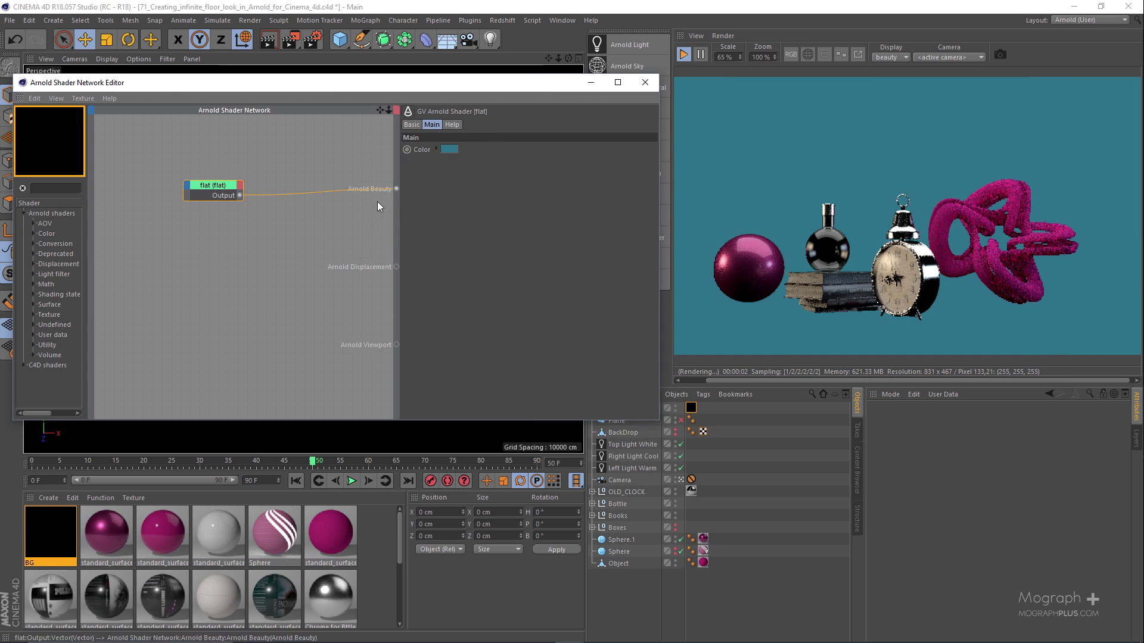
pyautogui.click(645, 82)
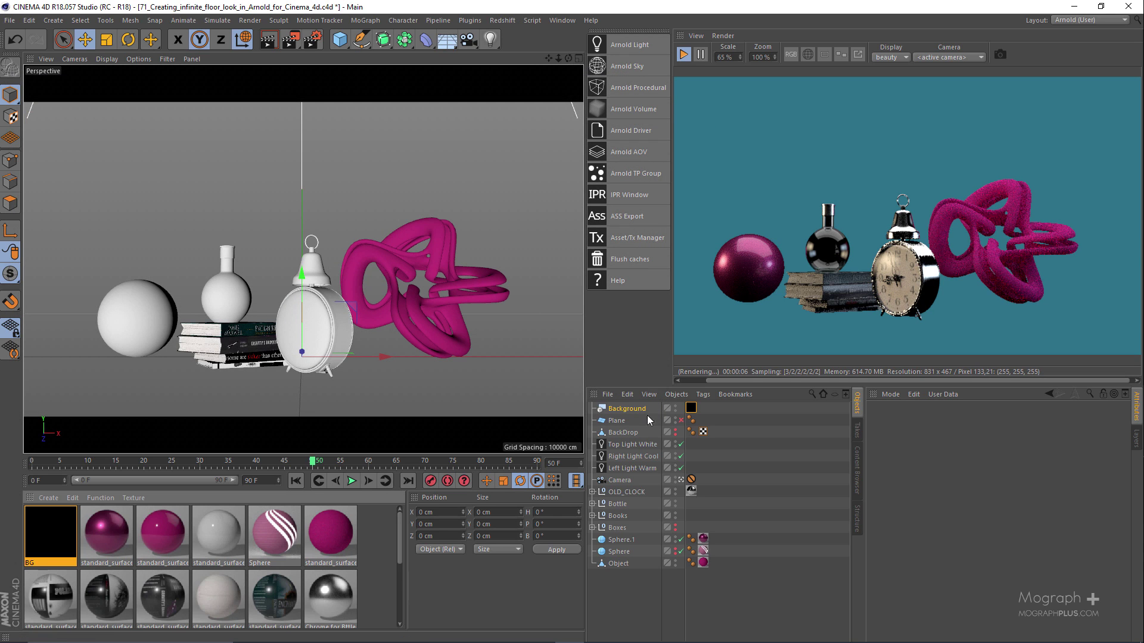
# Step: Re-enable the floor Plane and create an Arnold shader network material named 'Shadow matte'
pyautogui.click(619, 421)
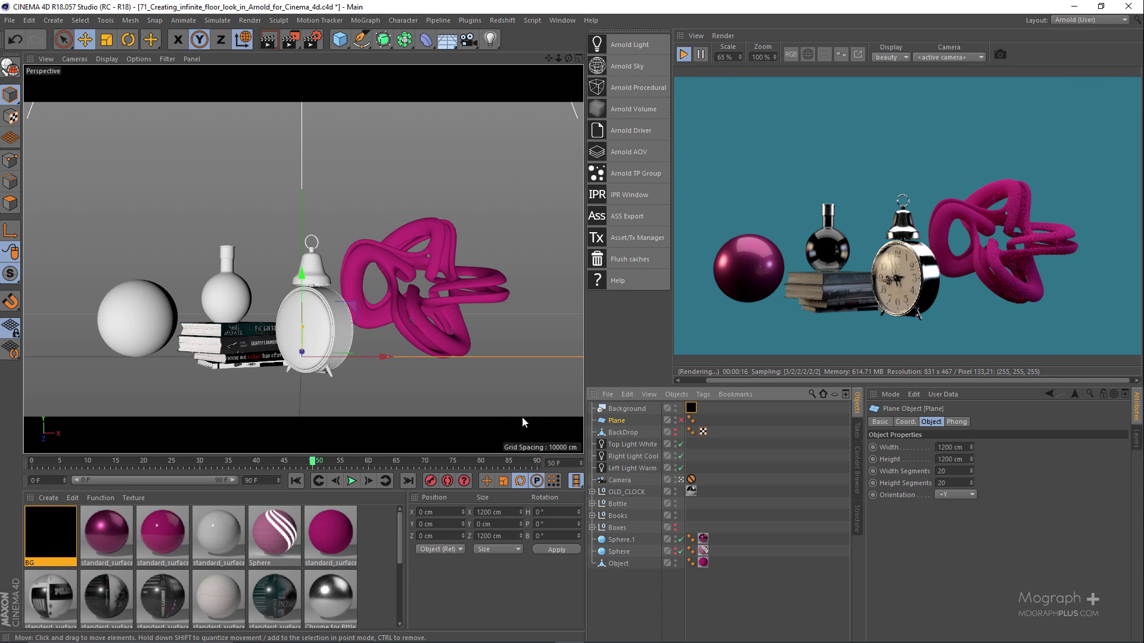
pyautogui.click(681, 421)
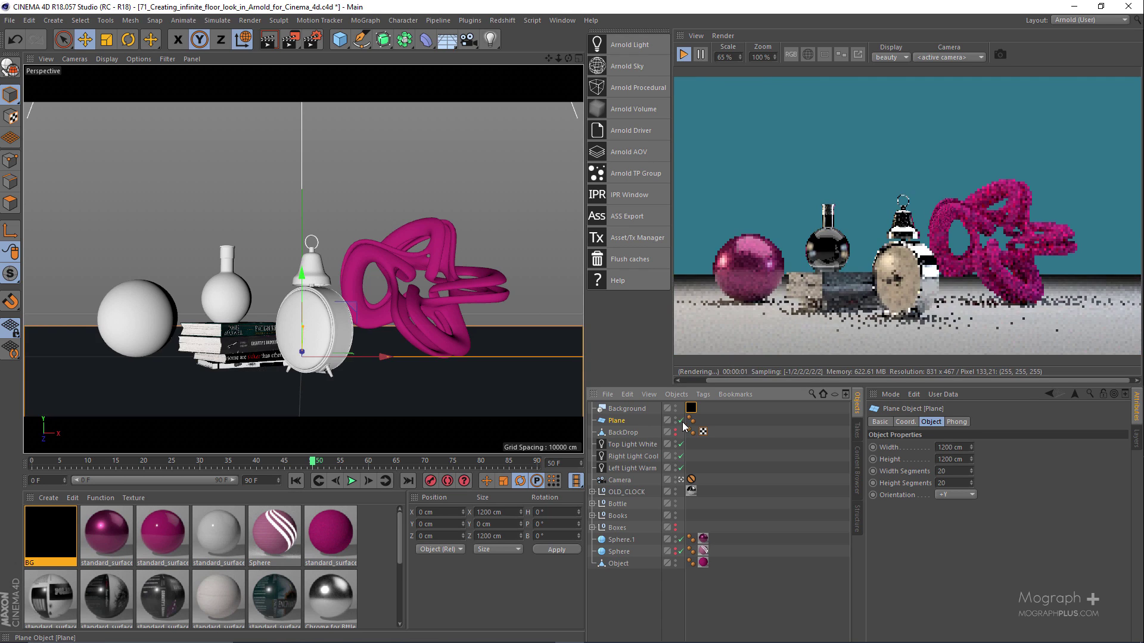
pyautogui.click(49, 497)
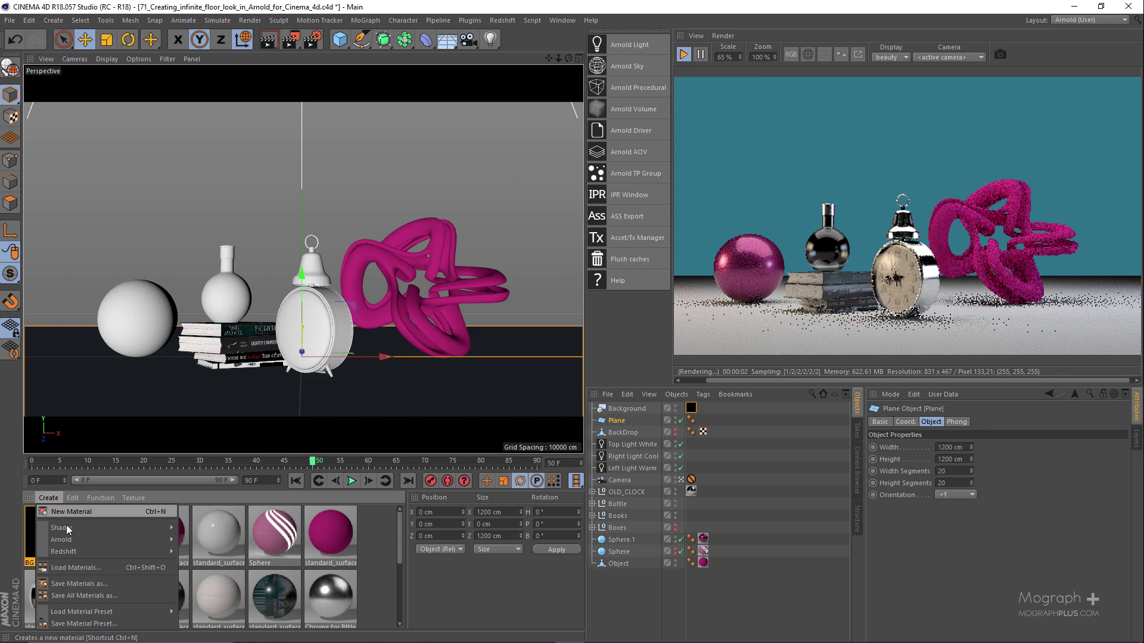
pyautogui.moveTo(62, 539)
pyautogui.click(221, 455)
pyautogui.doubleClick(59, 563)
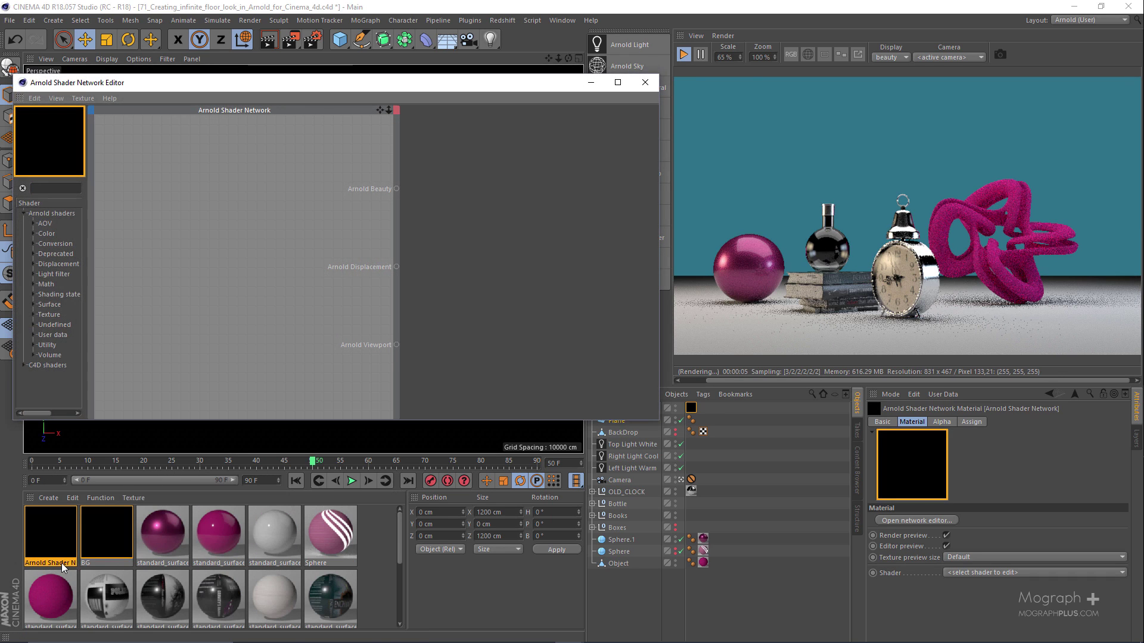
pyautogui.write('Shadow matt')
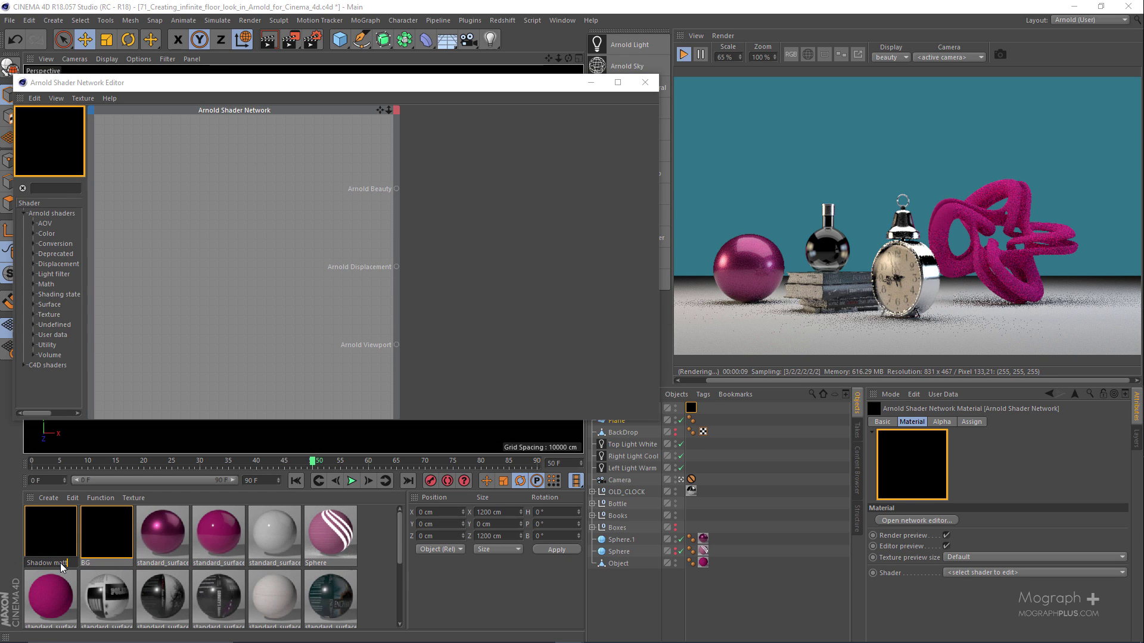
pyautogui.write('e')
pyautogui.press('Return')
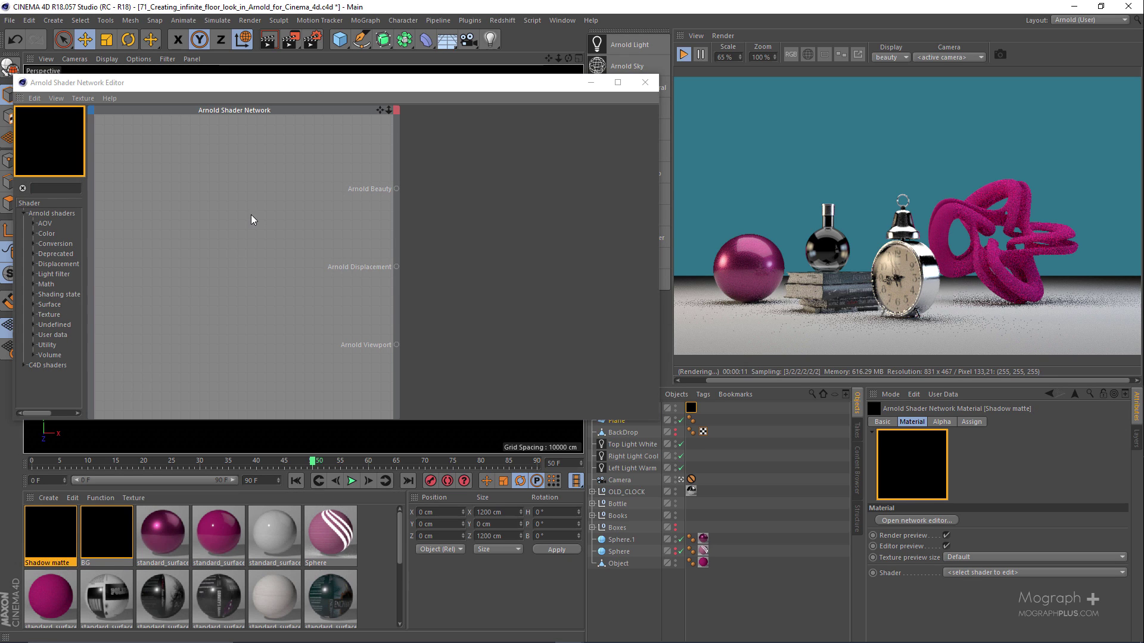
# Step: Add a shadow_matte shader to its network and apply the material to the Plane
pyautogui.moveTo(321, 85); pyautogui.dragTo(340, 80)
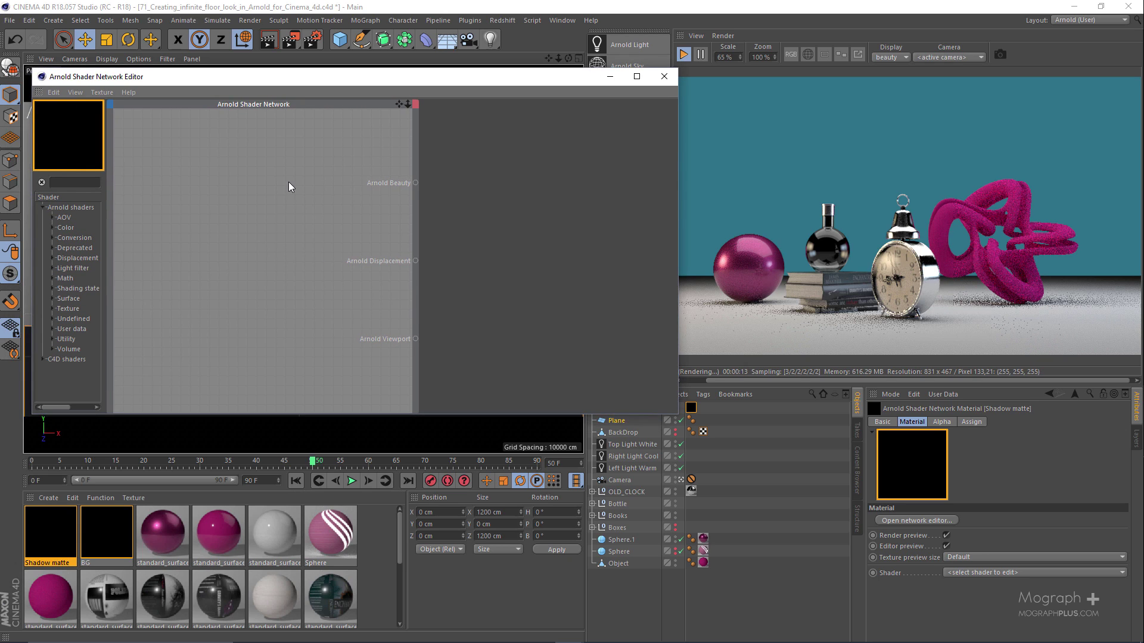
pyautogui.doubleClick(288, 185)
pyautogui.write('shad')
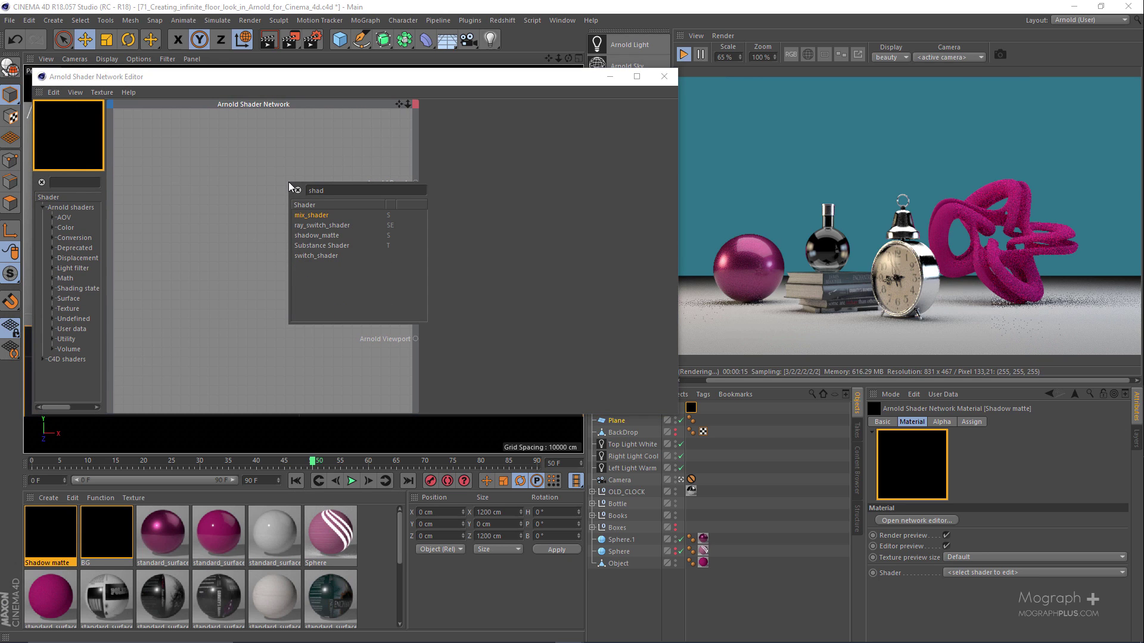
pyautogui.press('Down')
pyautogui.press('Down')
pyautogui.press('Return')
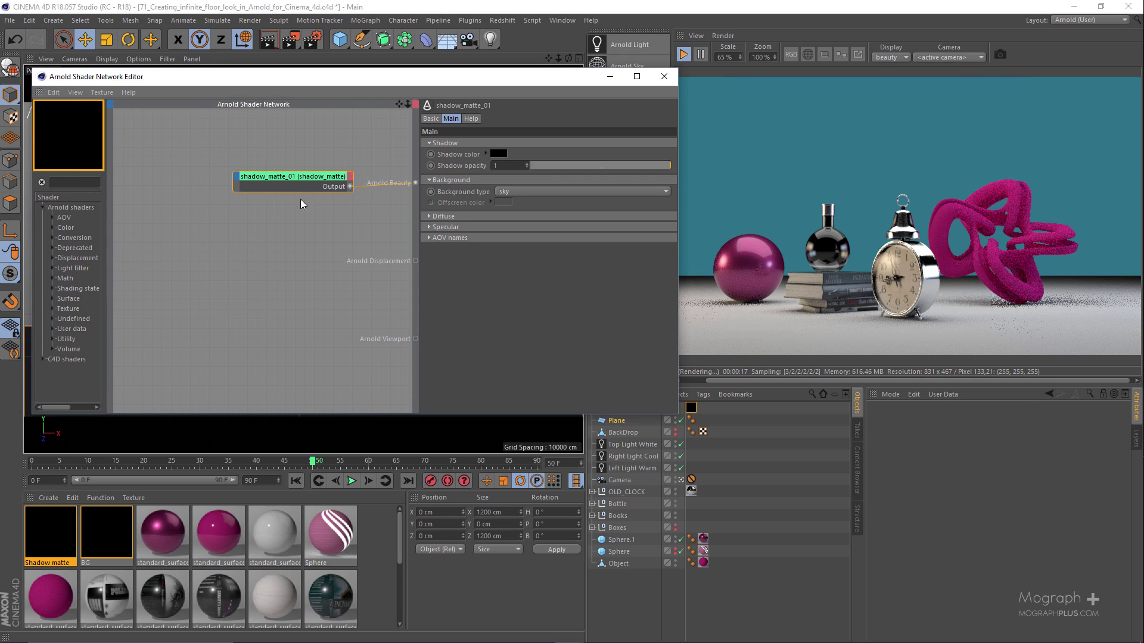
pyautogui.moveTo(549, 87); pyautogui.dragTo(403, 90)
pyautogui.moveTo(48, 545); pyautogui.dragTo(626, 422)
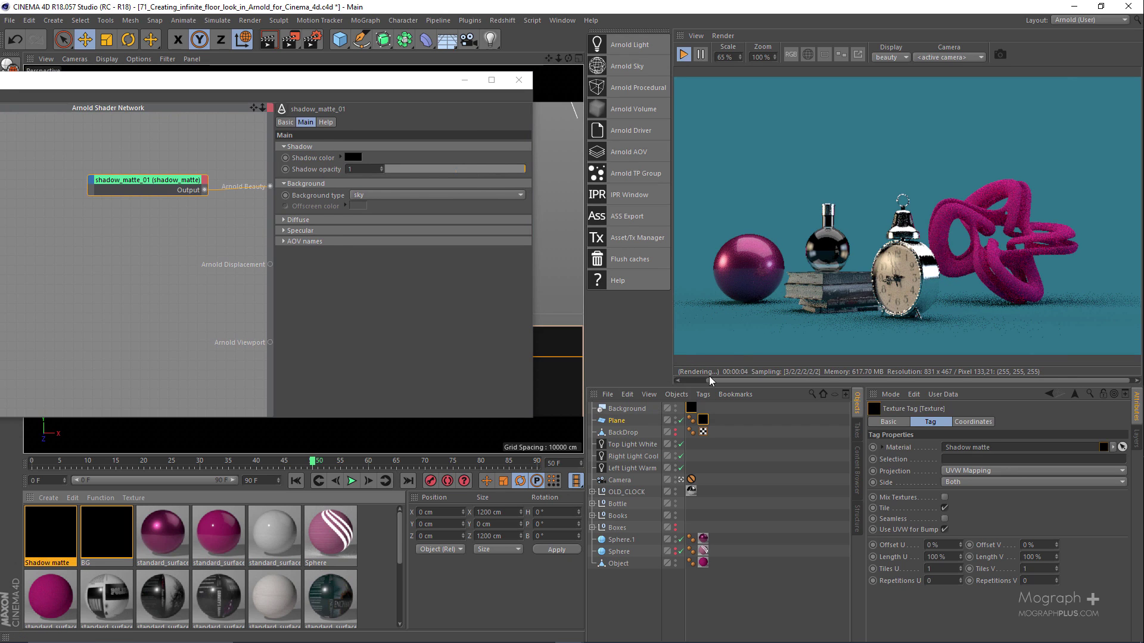
pyautogui.click(894, 59)
pyautogui.click(887, 74)
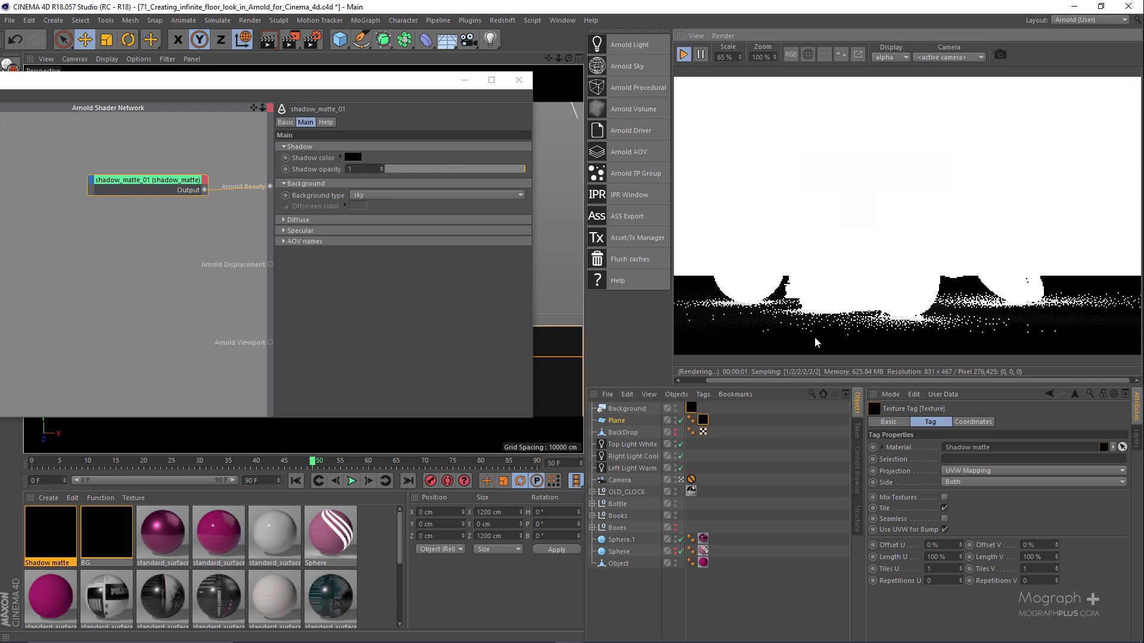
pyautogui.click(899, 59)
pyautogui.click(887, 66)
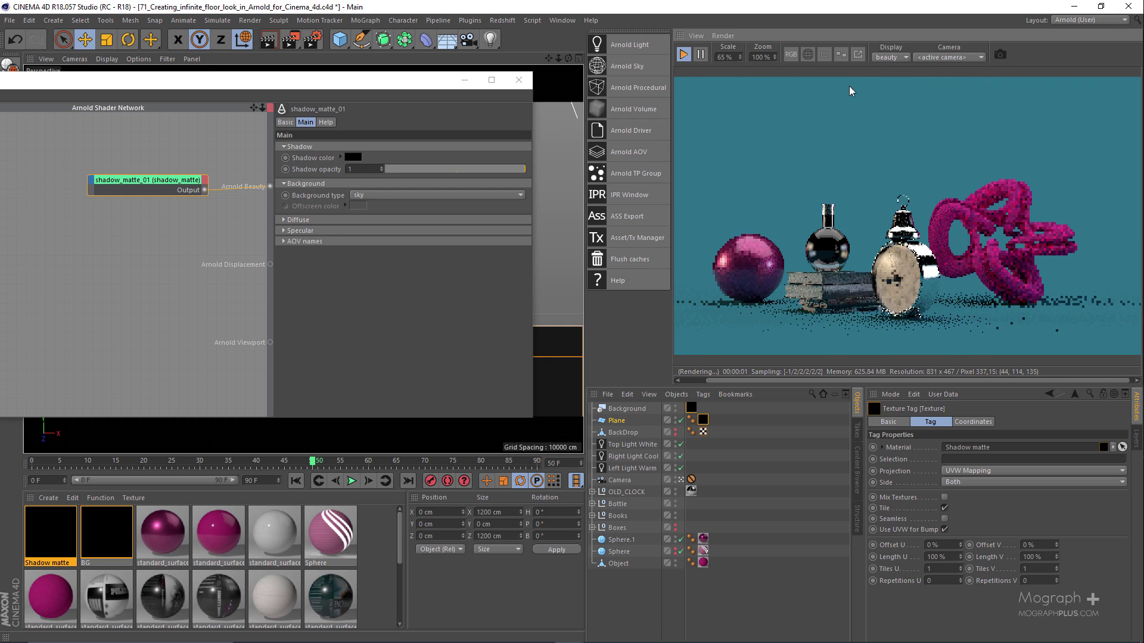
pyautogui.moveTo(428, 84); pyautogui.dragTo(383, 81)
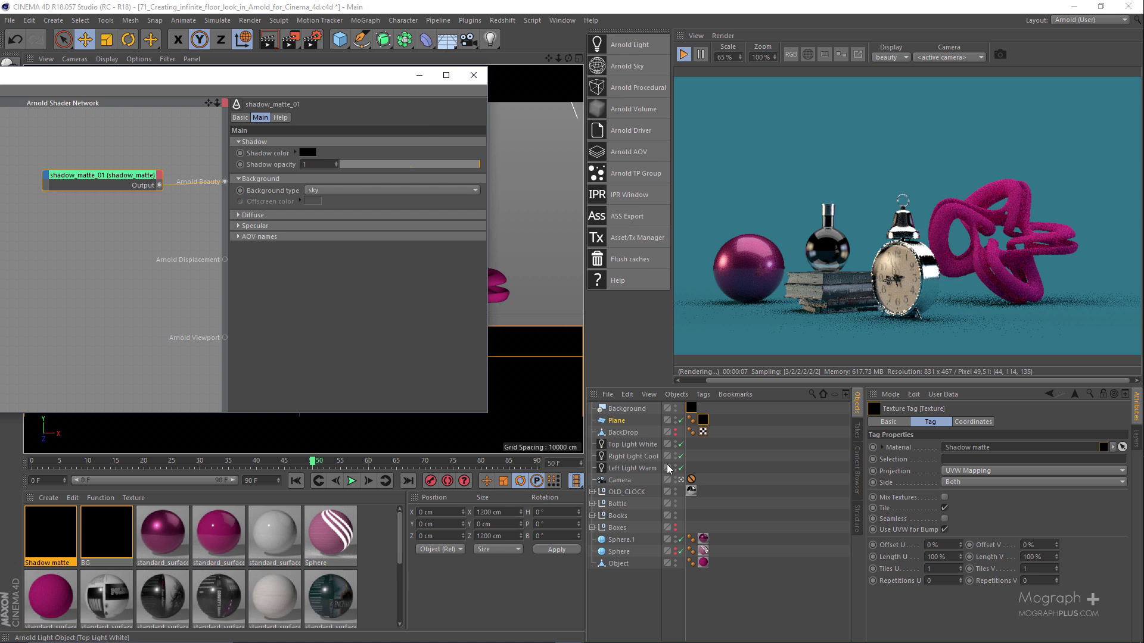
# Step: Close the Shadow matte network editor, return to the scene camera view and select the Plane
pyautogui.click(682, 480)
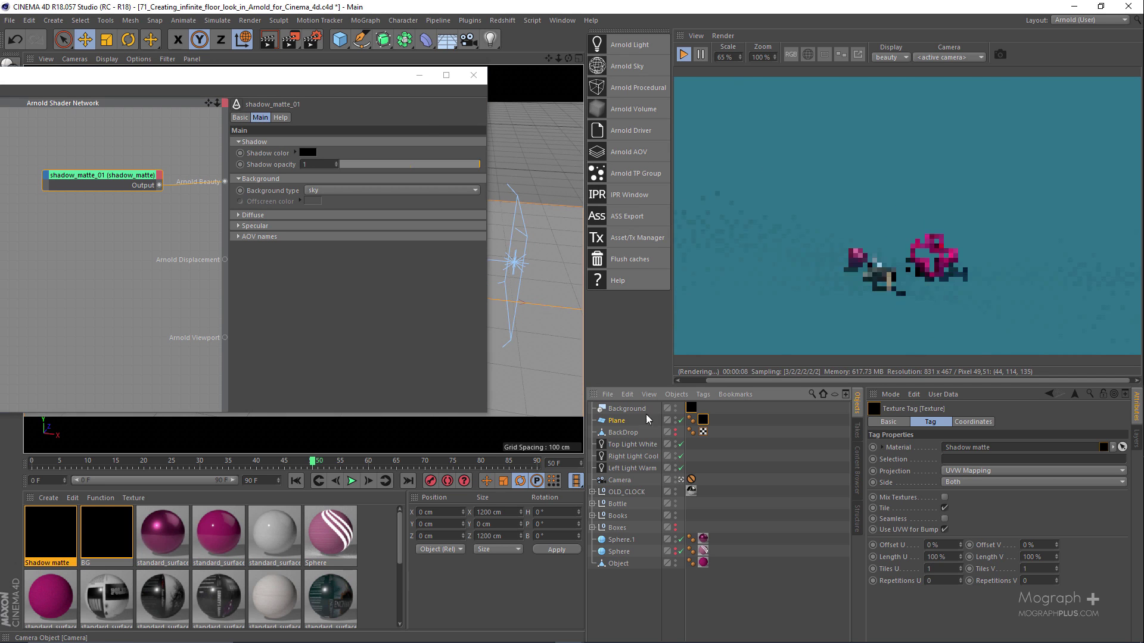
pyautogui.click(473, 75)
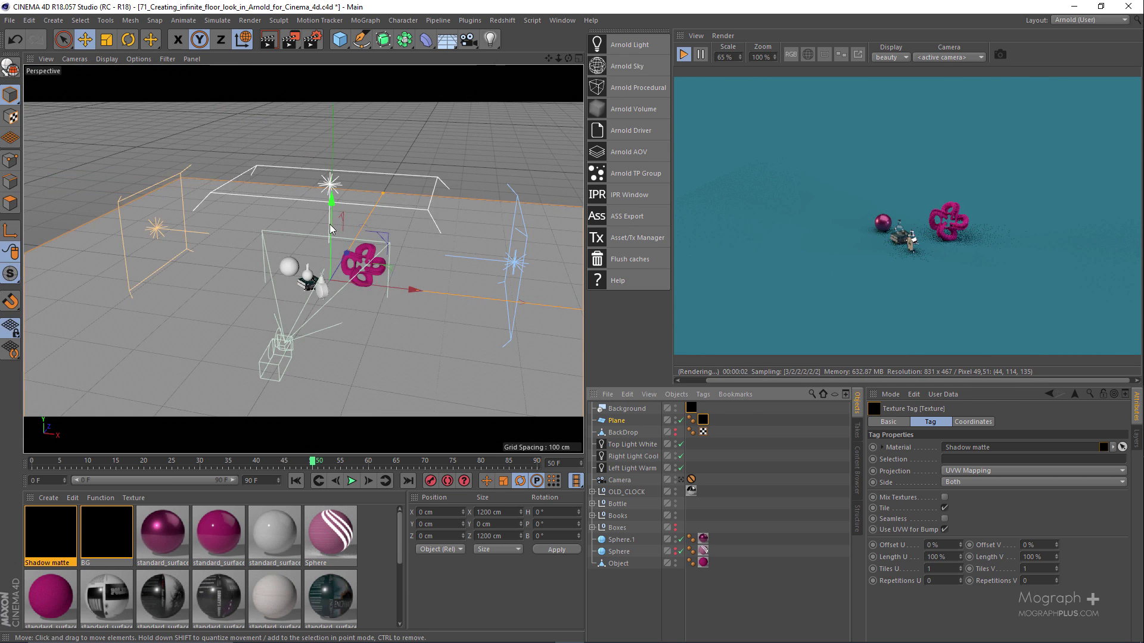
pyautogui.keyDown('alt'); pyautogui.moveTo(298, 285); pyautogui.dragTo(340, 222); pyautogui.keyUp('alt')
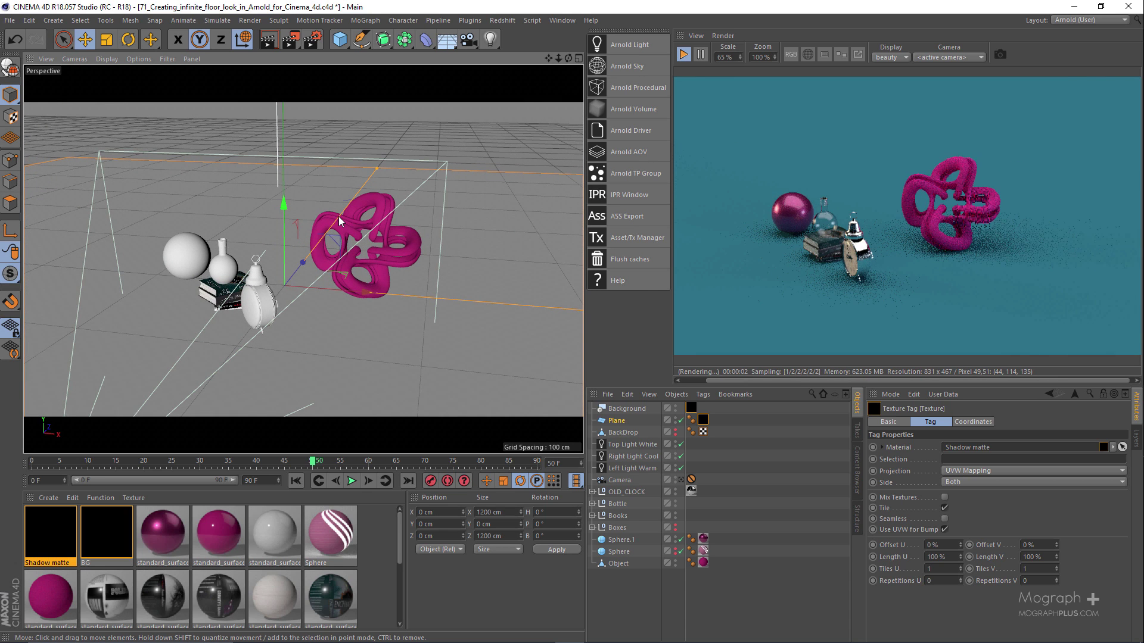
pyautogui.keyDown('alt'); pyautogui.moveTo(339, 269); pyautogui.dragTo(357, 265); pyautogui.keyUp('alt')
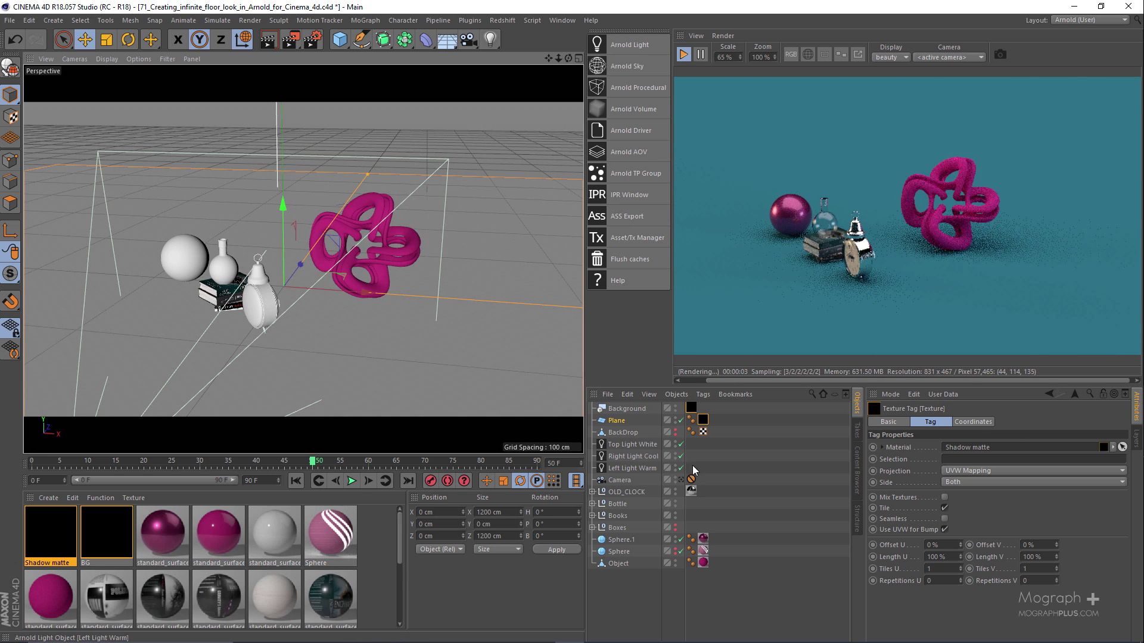
pyautogui.click(681, 480)
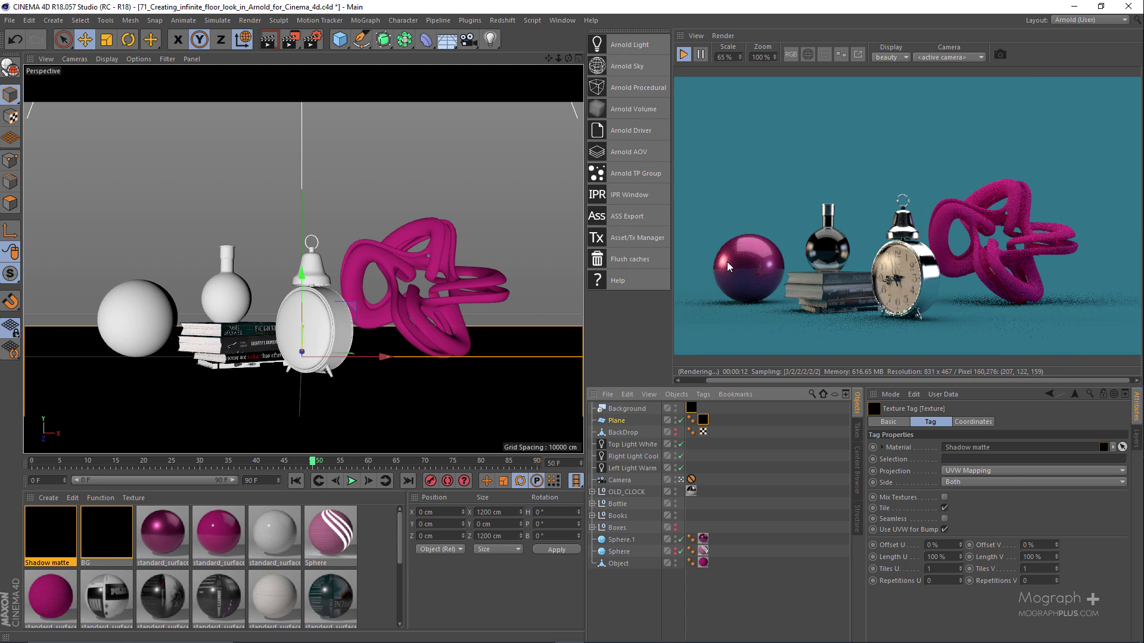
pyautogui.click(619, 421)
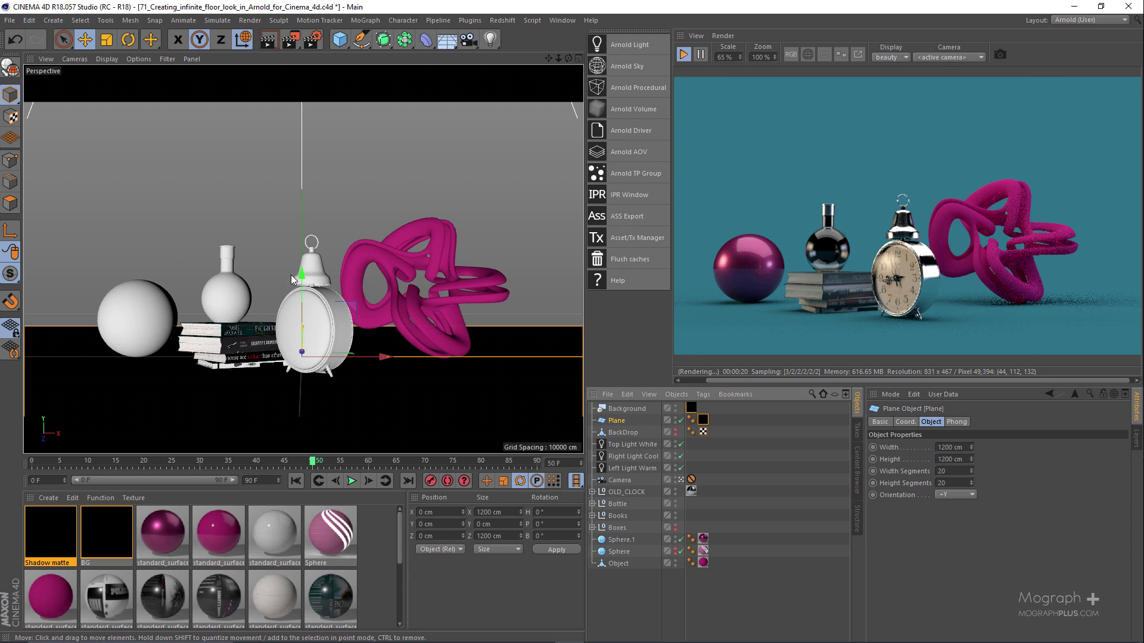
# Step: Disable the Plane, make the BackDrop visible, apply Shadow matte to it, and select BG
pyautogui.click(679, 420)
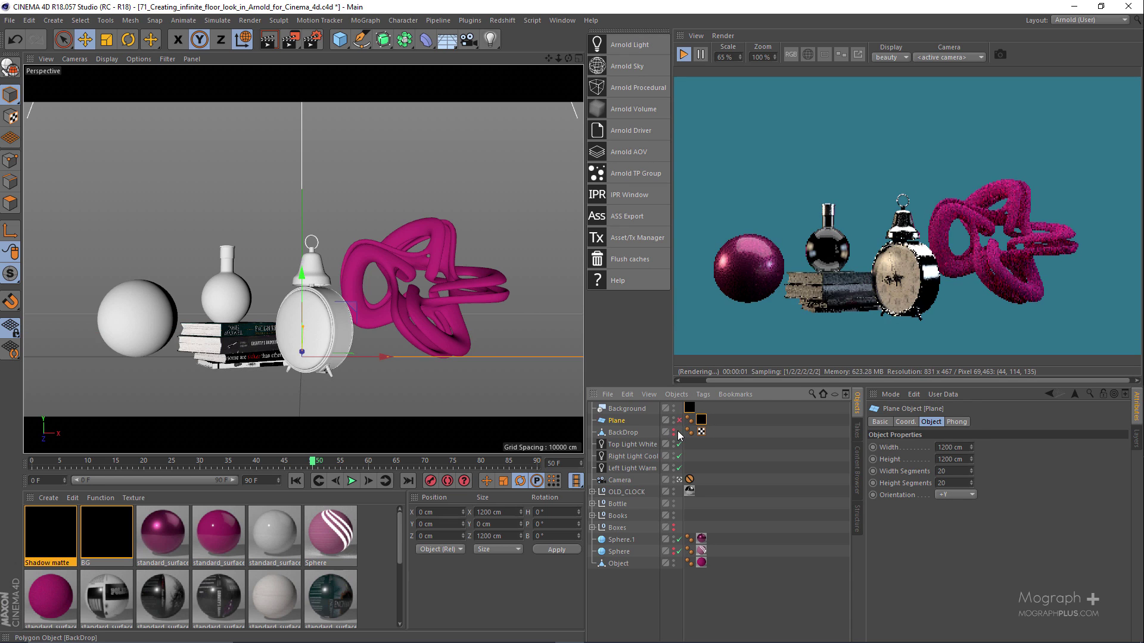
pyautogui.click(676, 435)
pyautogui.click(675, 432)
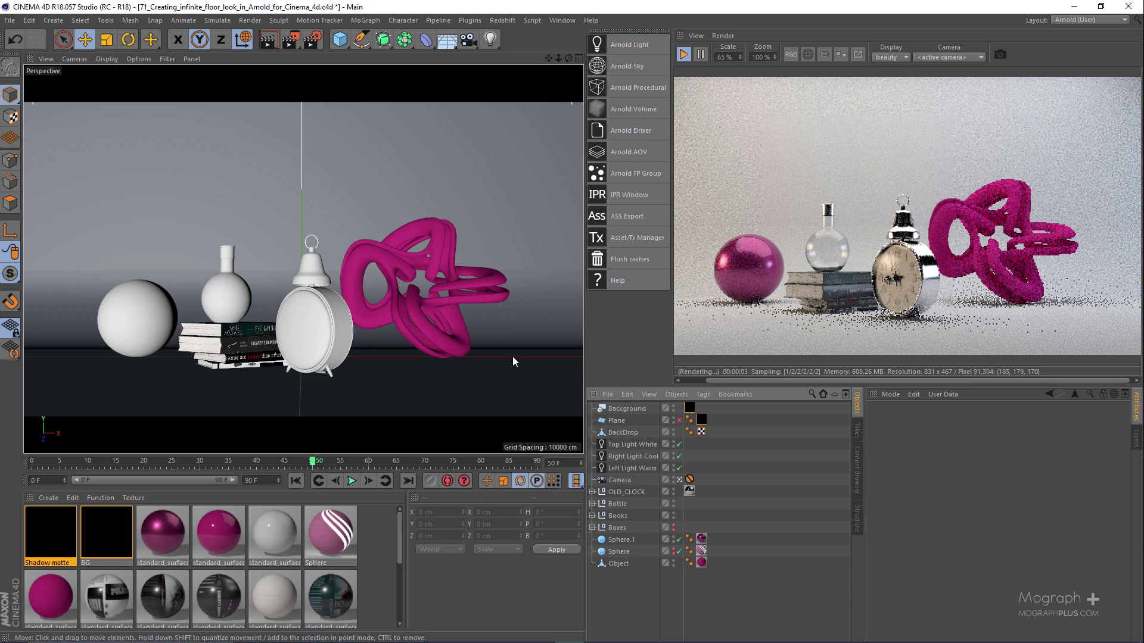
pyautogui.moveTo(64, 543); pyautogui.dragTo(616, 433)
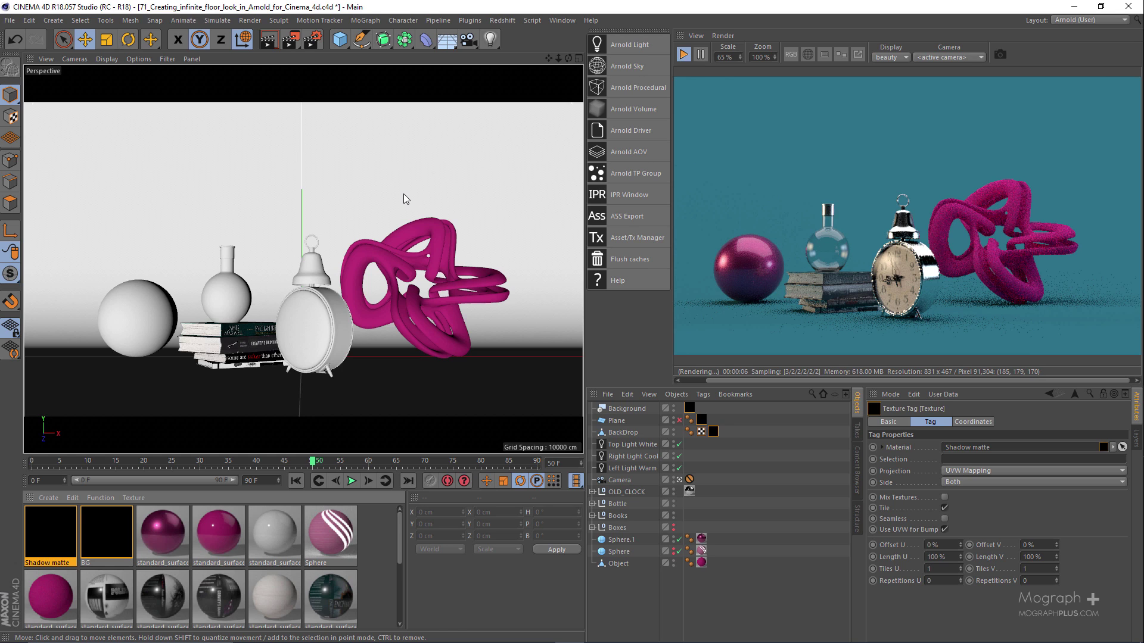
pyautogui.click(101, 525)
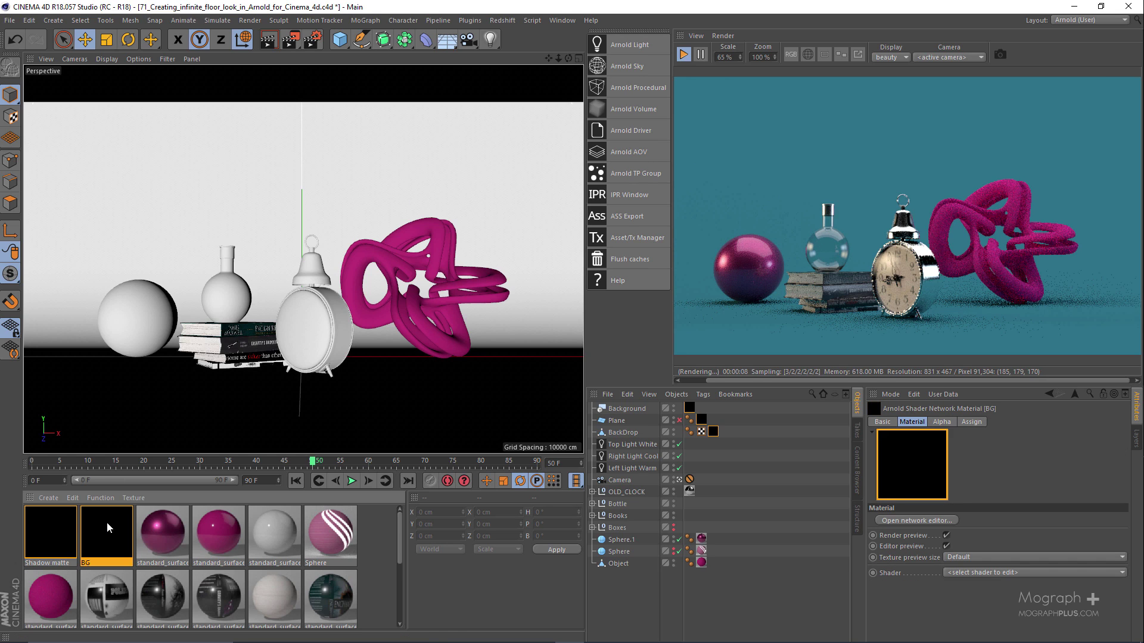
# Step: Open the BG shader network, check the flat colour without changing it, and rearrange the node
pyautogui.doubleClick(106, 522)
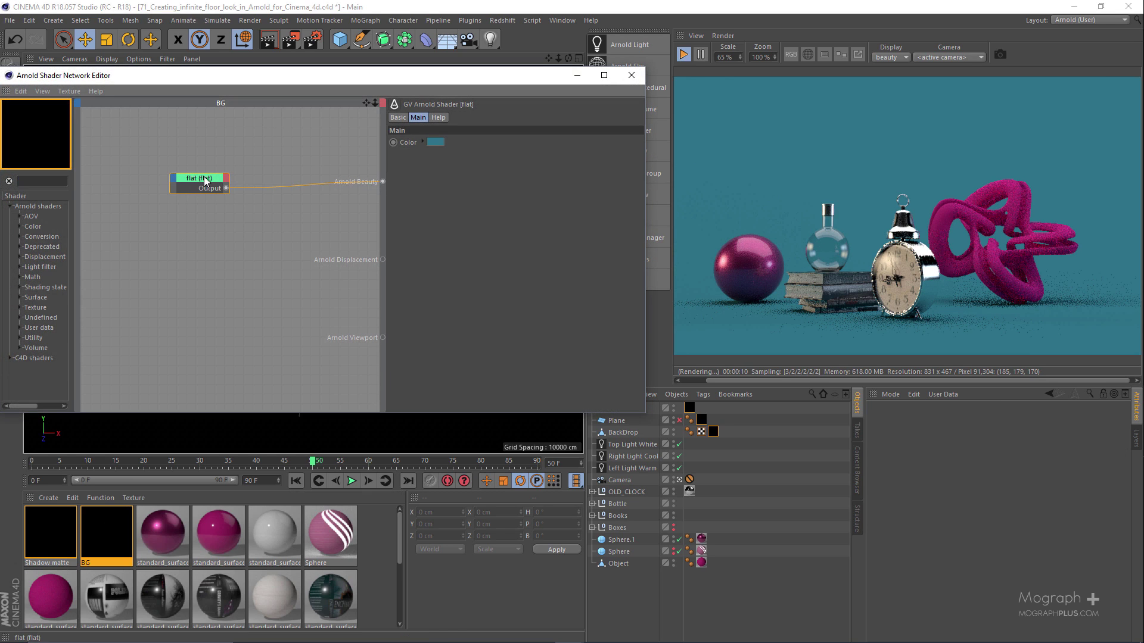
pyautogui.moveTo(192, 186); pyautogui.dragTo(207, 185)
pyautogui.click(436, 144)
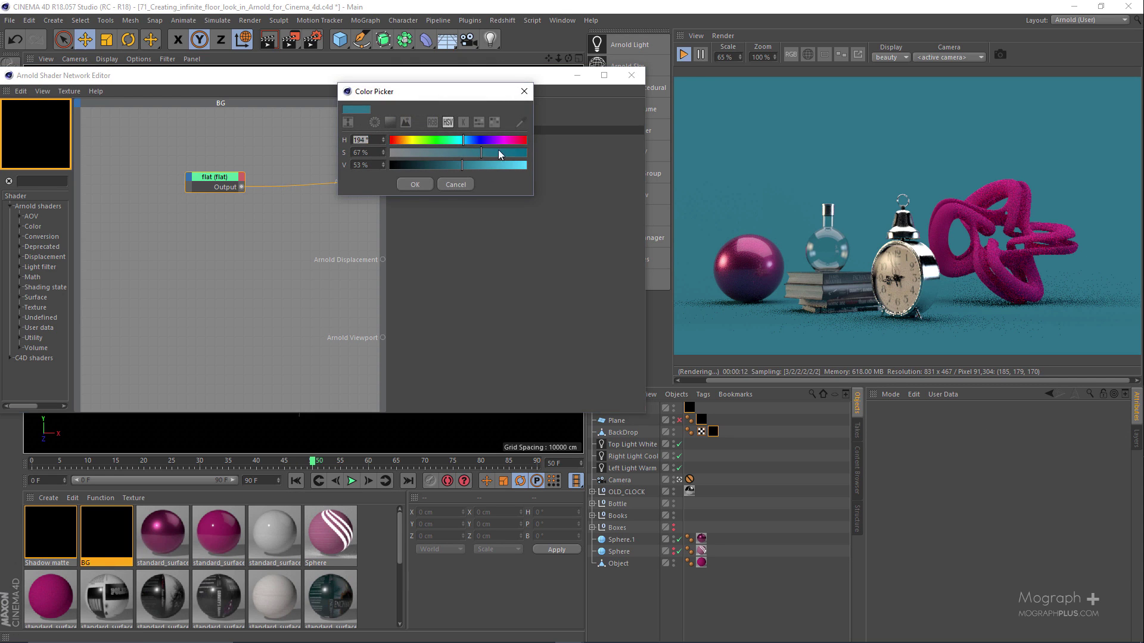
pyautogui.moveTo(481, 156); pyautogui.dragTo(500, 154)
pyautogui.click(456, 184)
pyautogui.moveTo(466, 83); pyautogui.dragTo(511, 83)
pyautogui.moveTo(256, 177); pyautogui.dragTo(317, 172)
pyautogui.click(227, 192)
# Step: Add a ramp_rgb shader to the BG network via a 'ramp' search
pyautogui.press('space')
pyautogui.write('ramp')
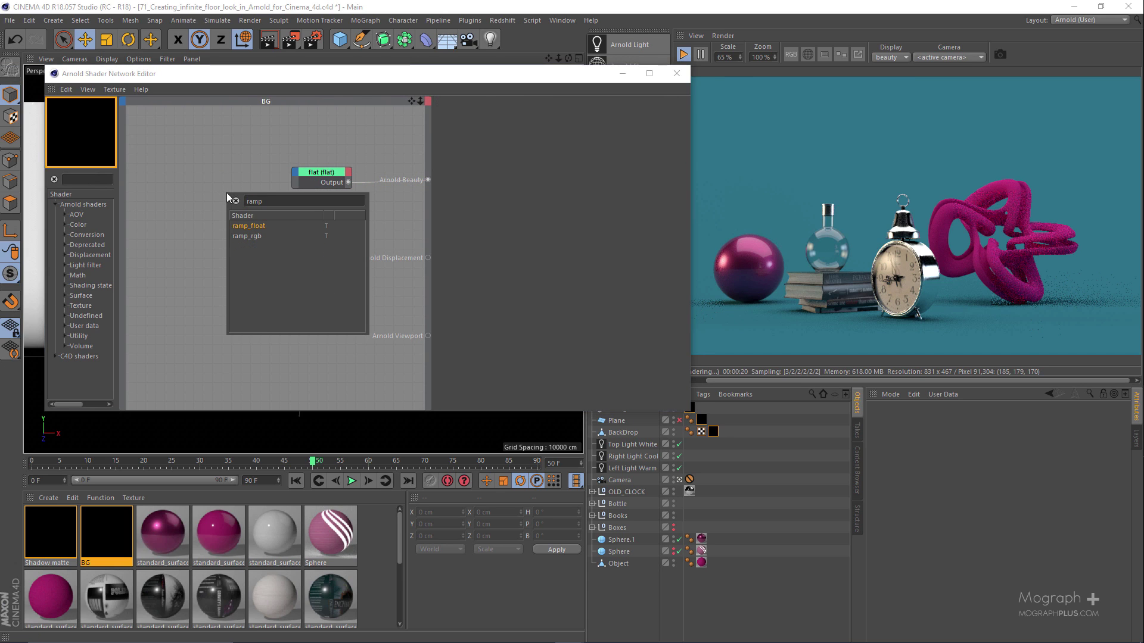
pyautogui.press('Down')
pyautogui.press('Return')
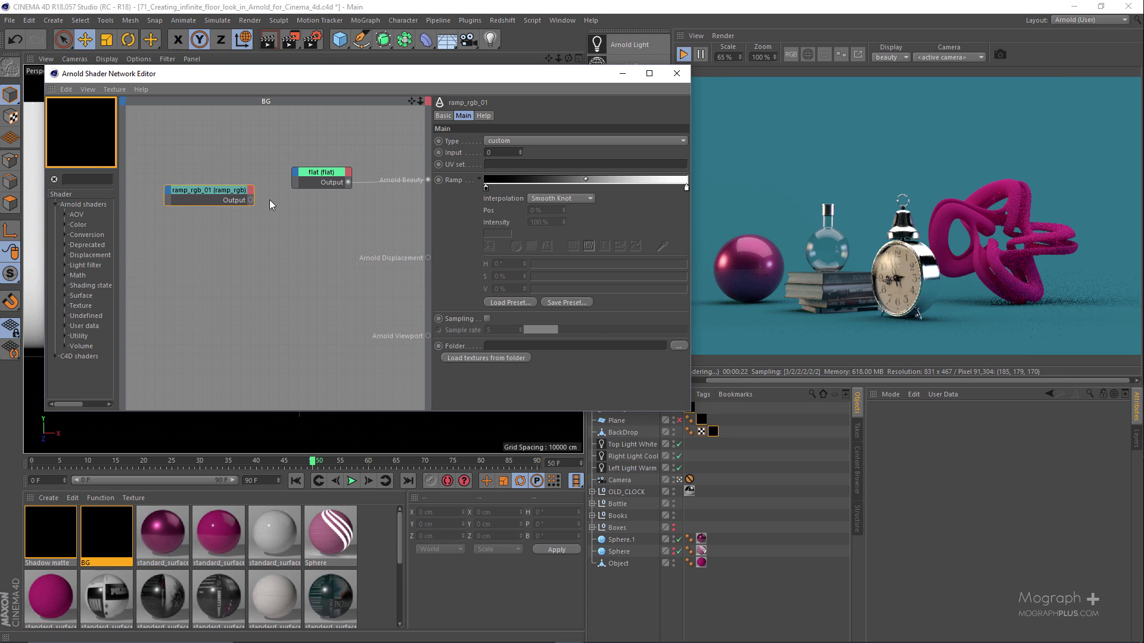
# Step: Connect ramp_rgb_01 into the flat shader's Color and set the ramp type to circular
pyautogui.moveTo(284, 185); pyautogui.dragTo(293, 174)
pyautogui.click(345, 185)
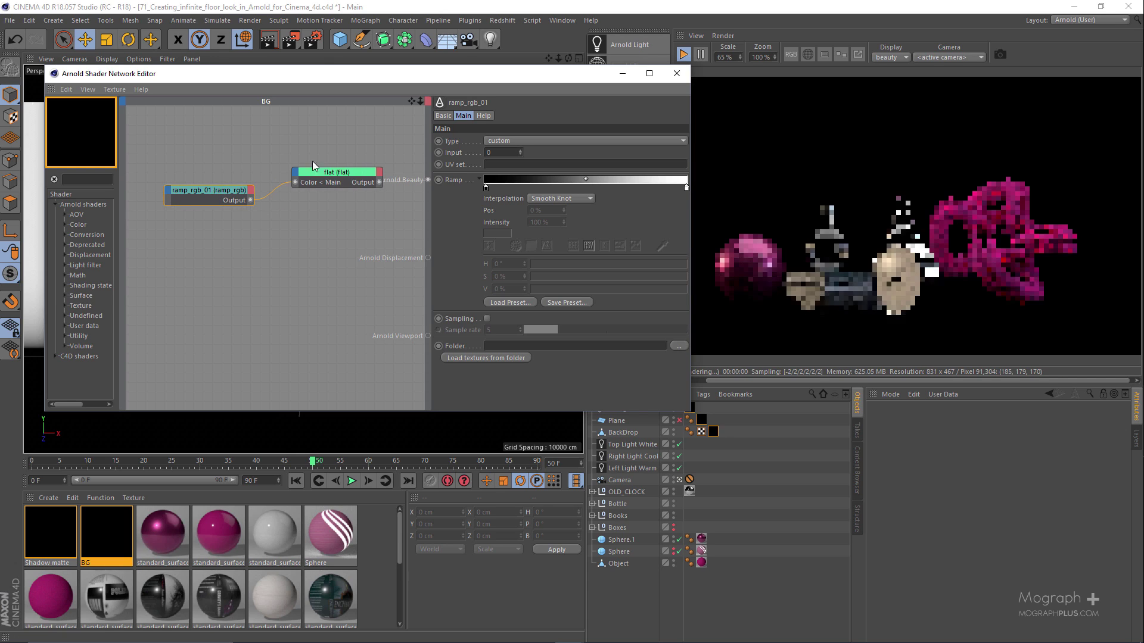
pyautogui.click(341, 180)
pyautogui.moveTo(232, 173); pyautogui.dragTo(206, 217)
pyautogui.click(553, 143)
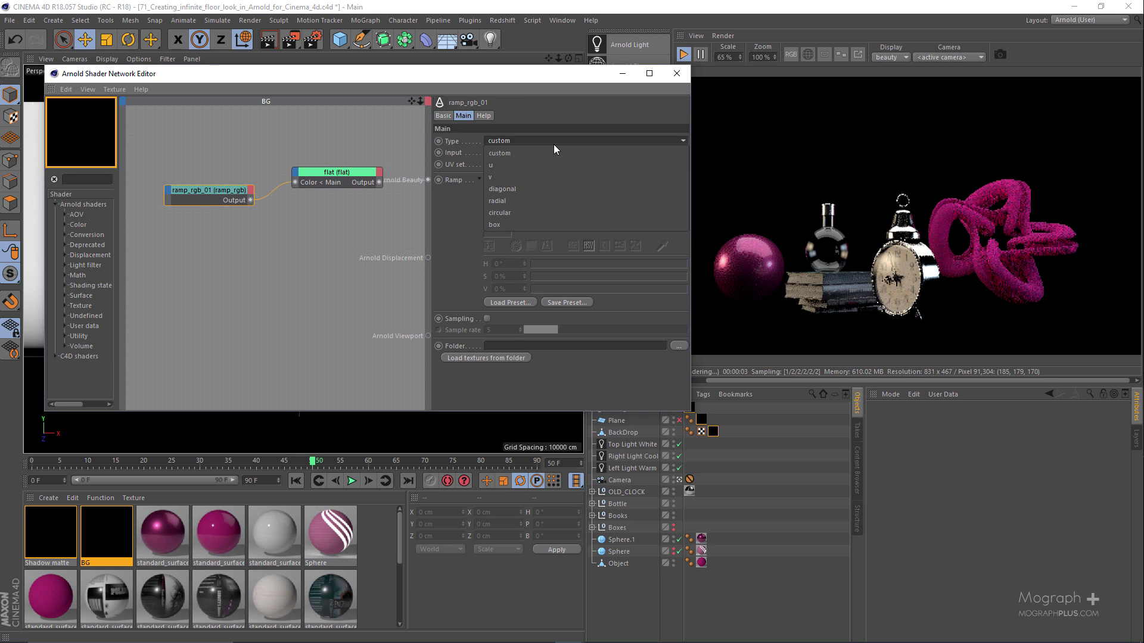
pyautogui.click(531, 213)
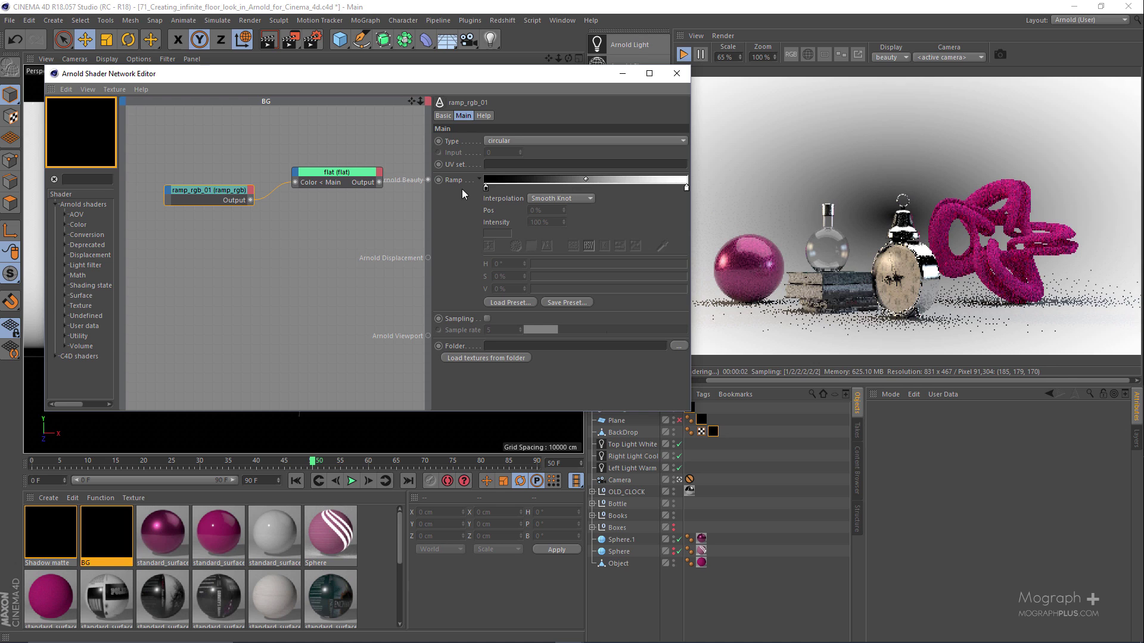
# Step: Colour the ramp's knots teal and lighter teal, then invert the knots
pyautogui.doubleClick(485, 190)
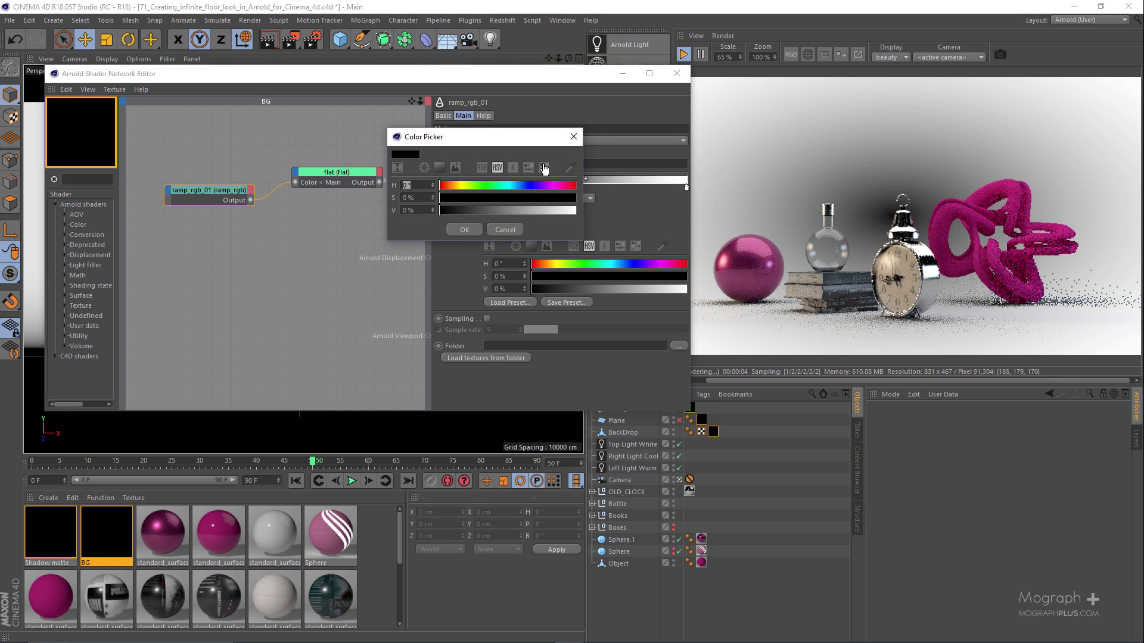
pyautogui.click(523, 200)
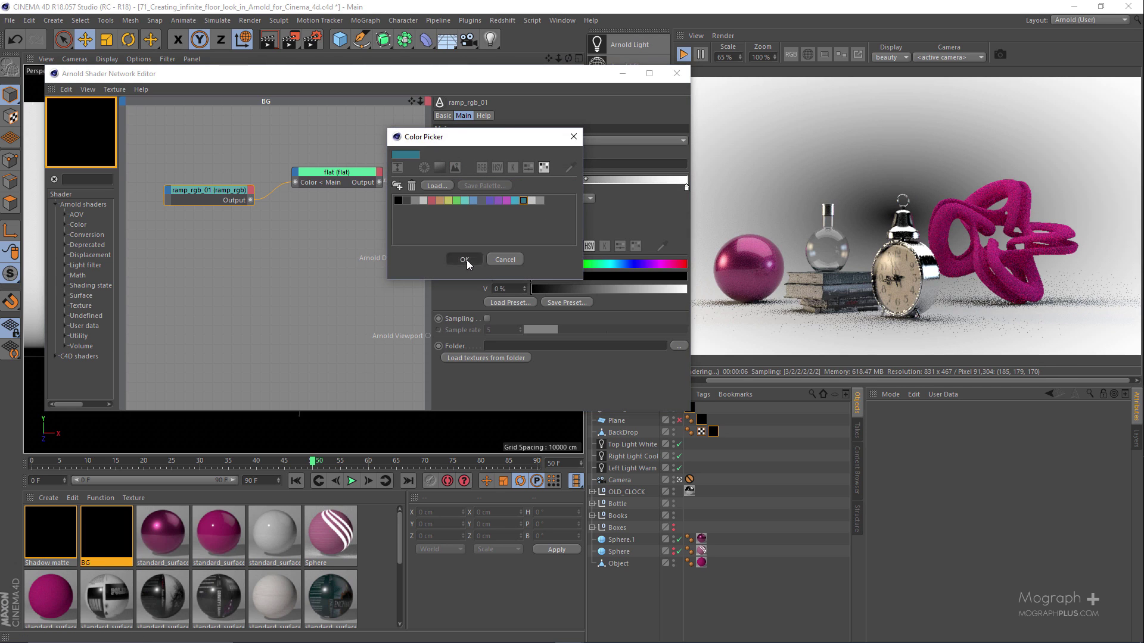
pyautogui.click(465, 259)
pyautogui.doubleClick(686, 187)
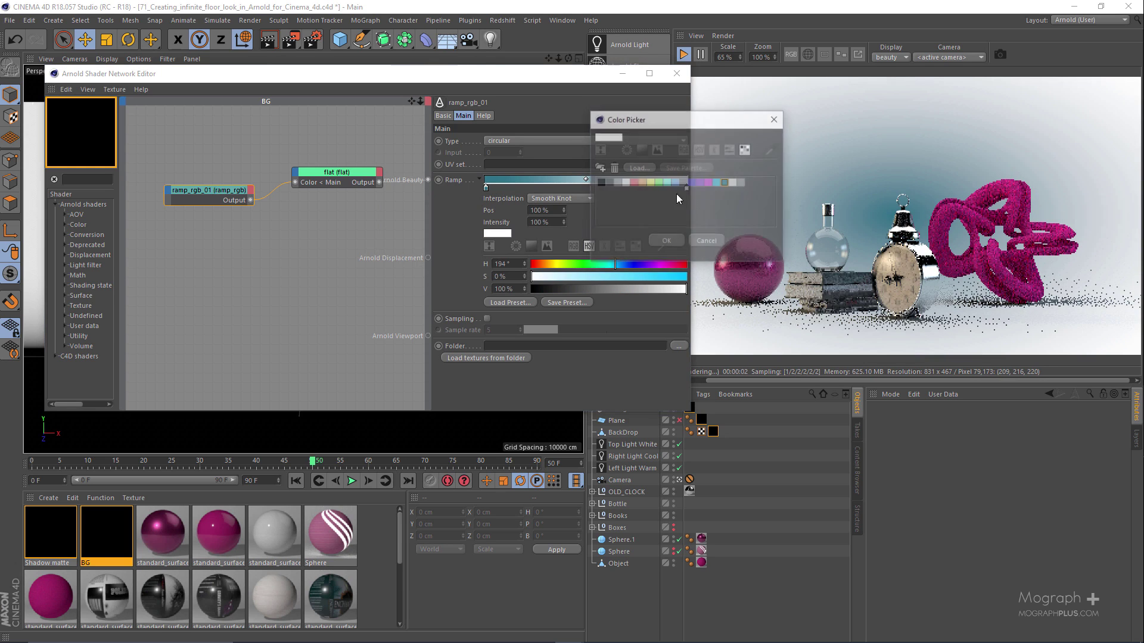
pyautogui.click(718, 182)
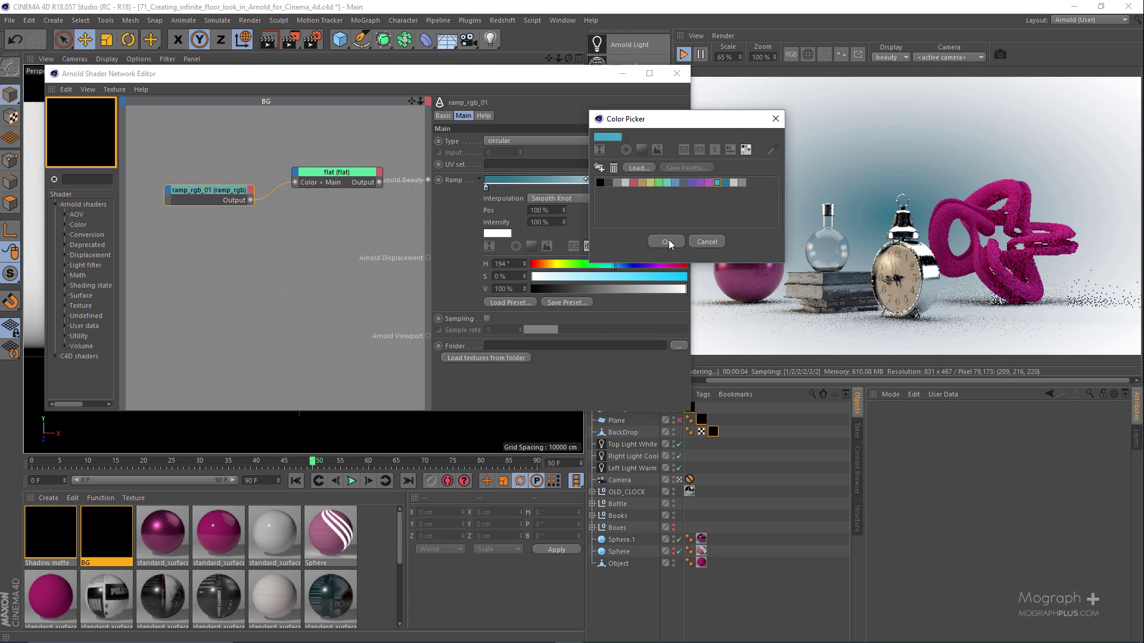
pyautogui.click(666, 242)
pyautogui.moveTo(503, 79); pyautogui.dragTo(444, 84)
pyautogui.rightClick(482, 185)
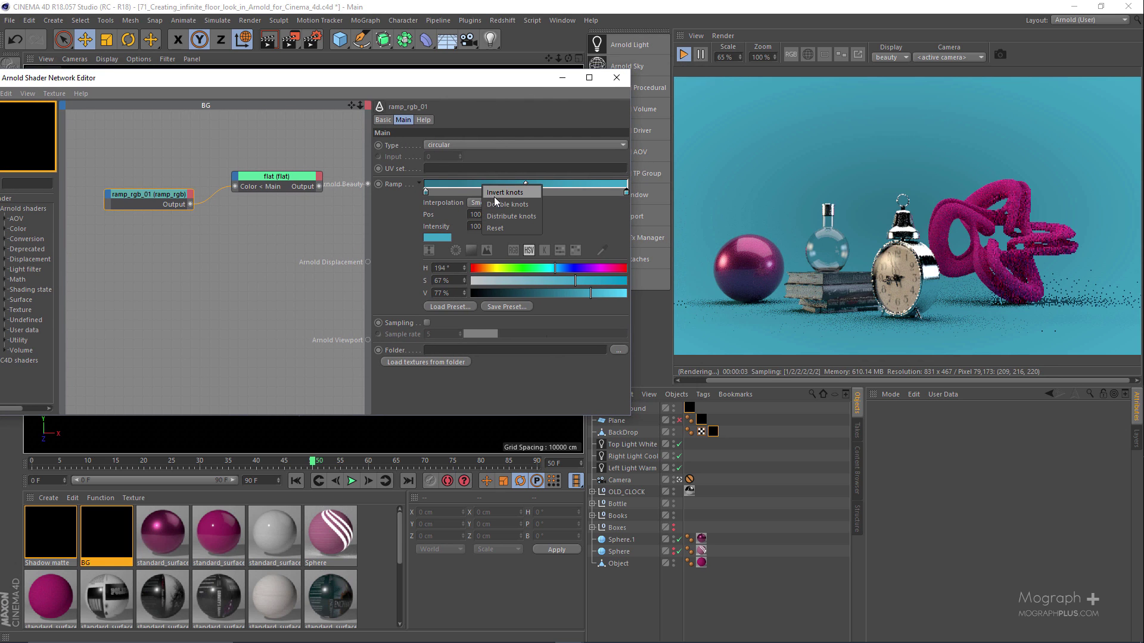
pyautogui.click(518, 193)
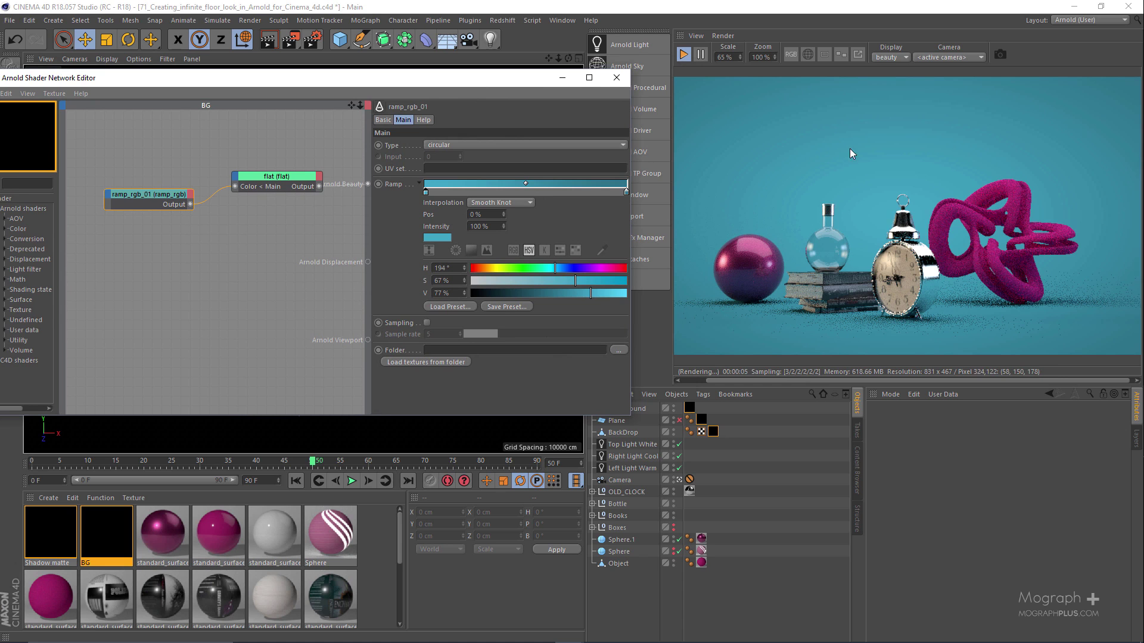
# Step: Close the BG network and open the Shadow matte material's shader network
pyautogui.click(617, 77)
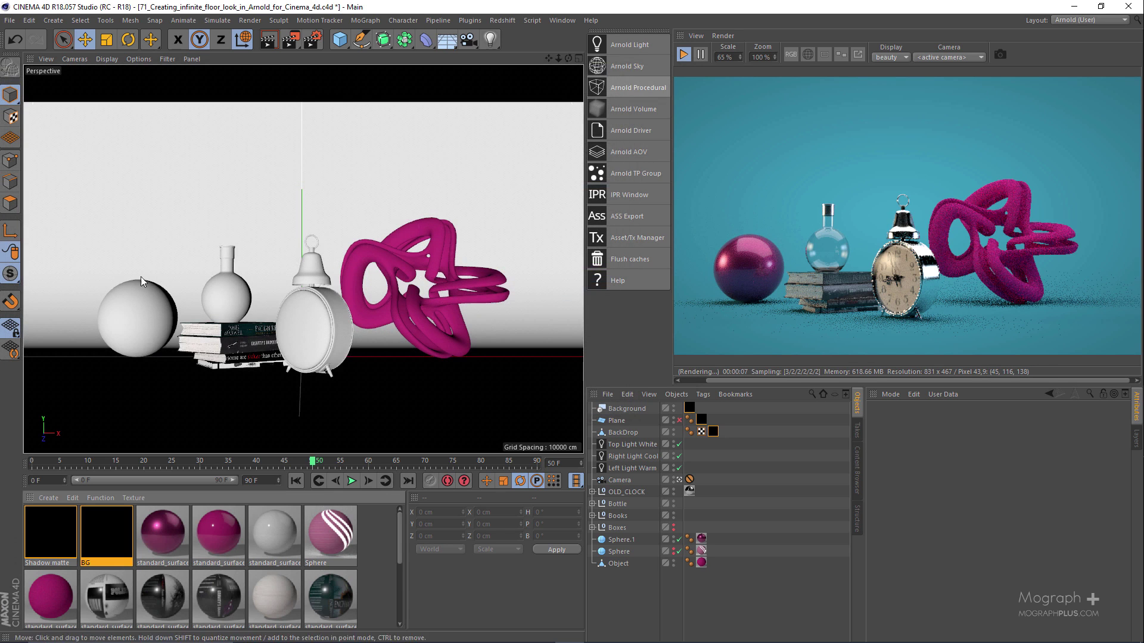
pyautogui.click(51, 529)
pyautogui.doubleClick(51, 523)
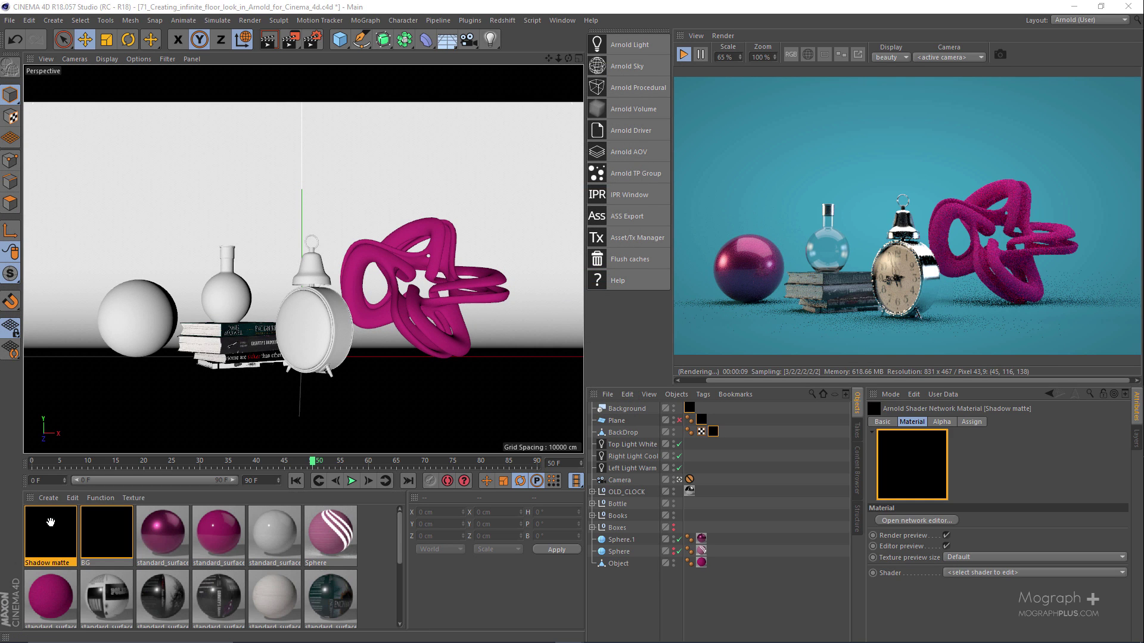
pyautogui.moveTo(283, 178); pyautogui.dragTo(235, 176)
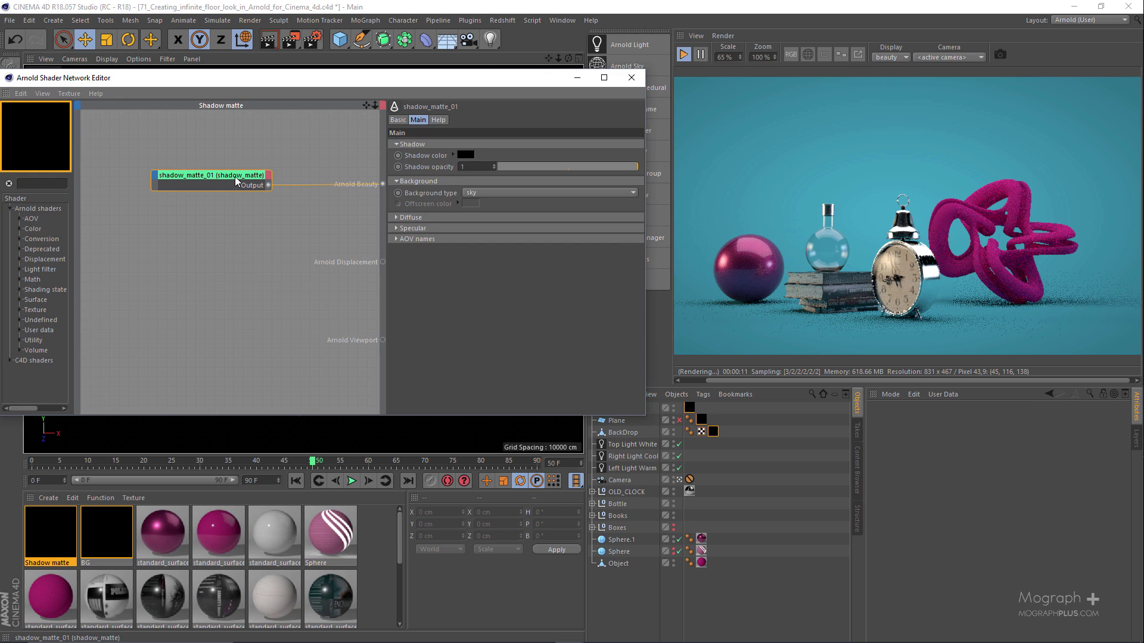
# Step: Expand the shadow_matte Specular settings and set Background type to image_plane
pyautogui.click(419, 227)
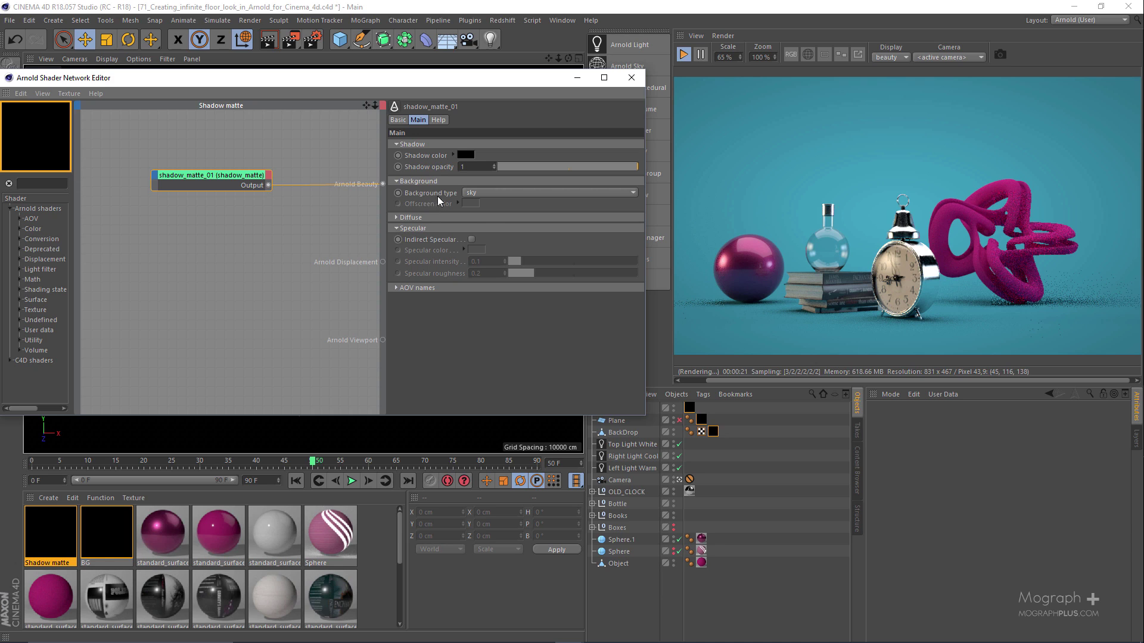
pyautogui.click(500, 193)
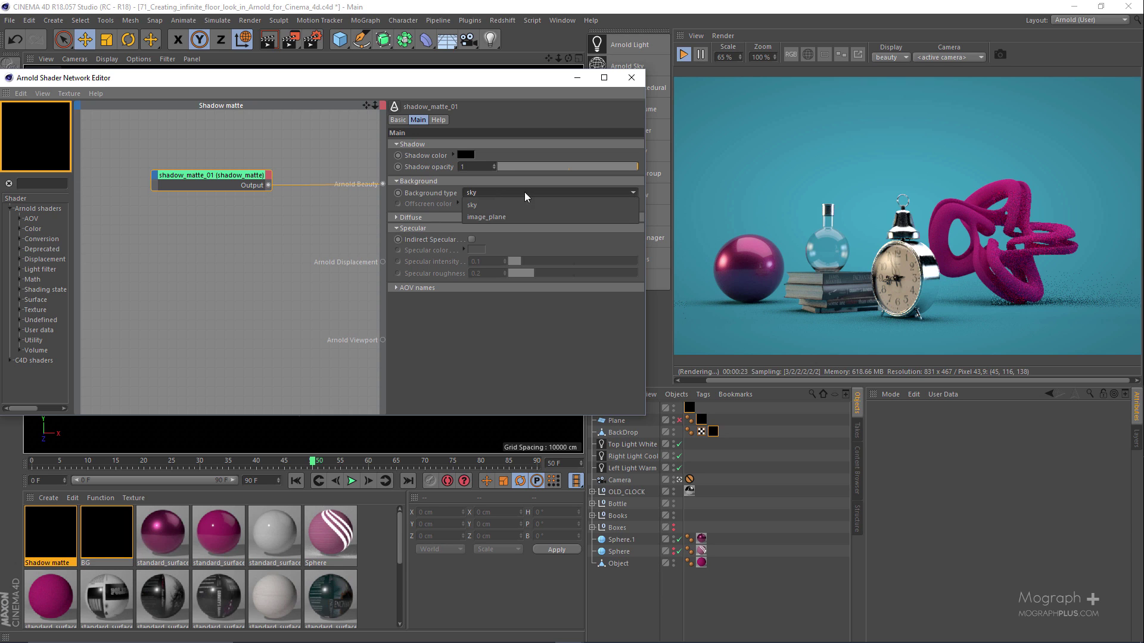
pyautogui.click(426, 200)
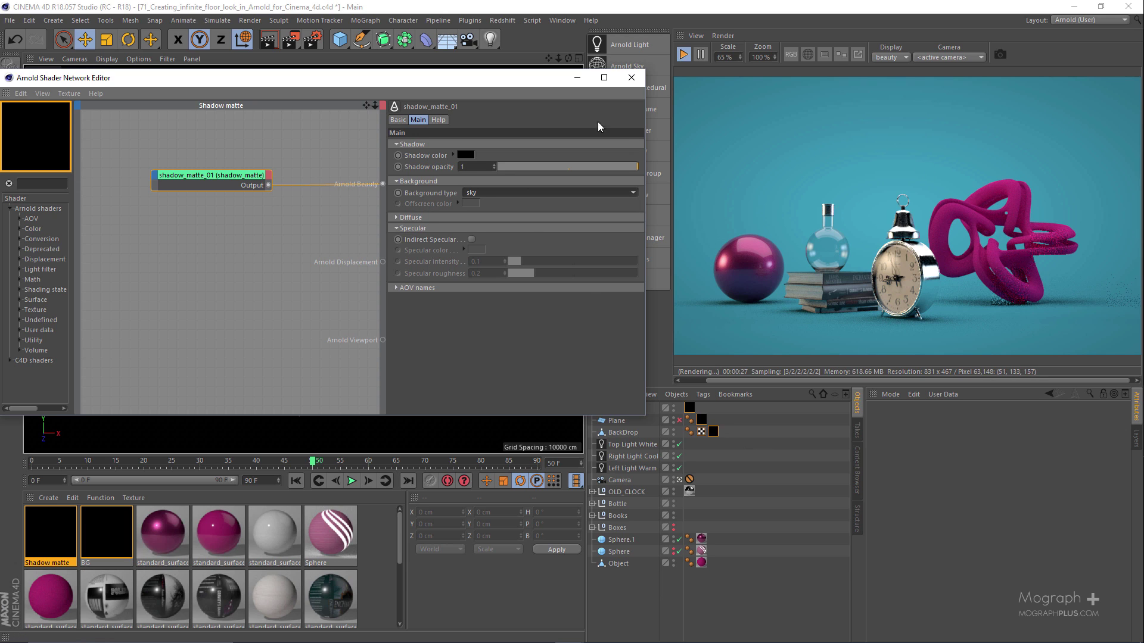
pyautogui.moveTo(521, 80); pyautogui.dragTo(452, 75)
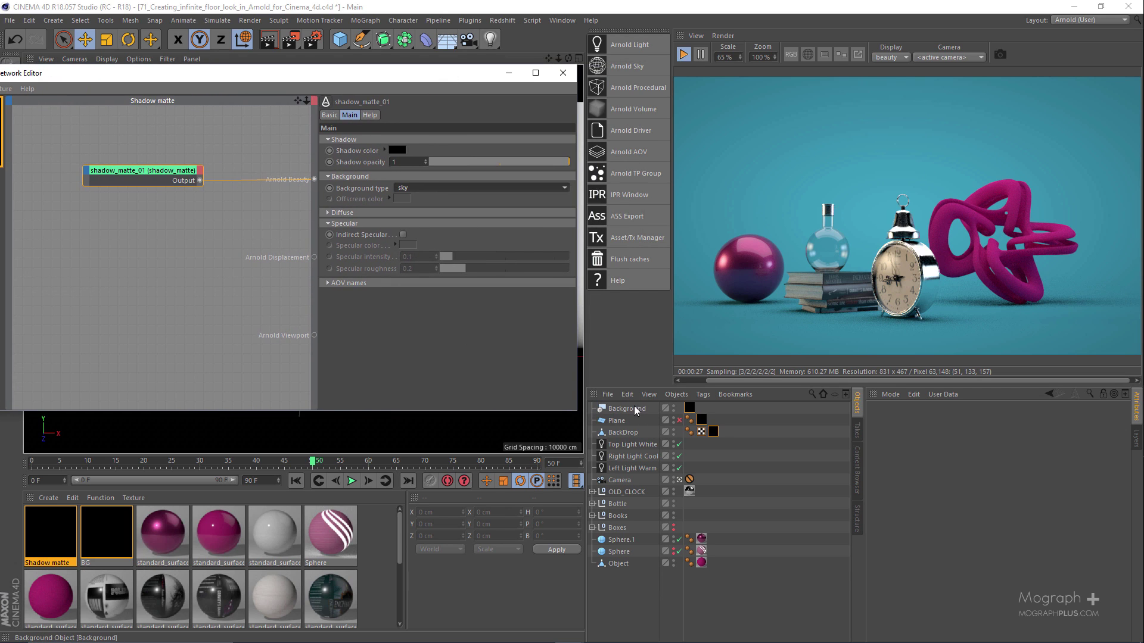
pyautogui.click(435, 189)
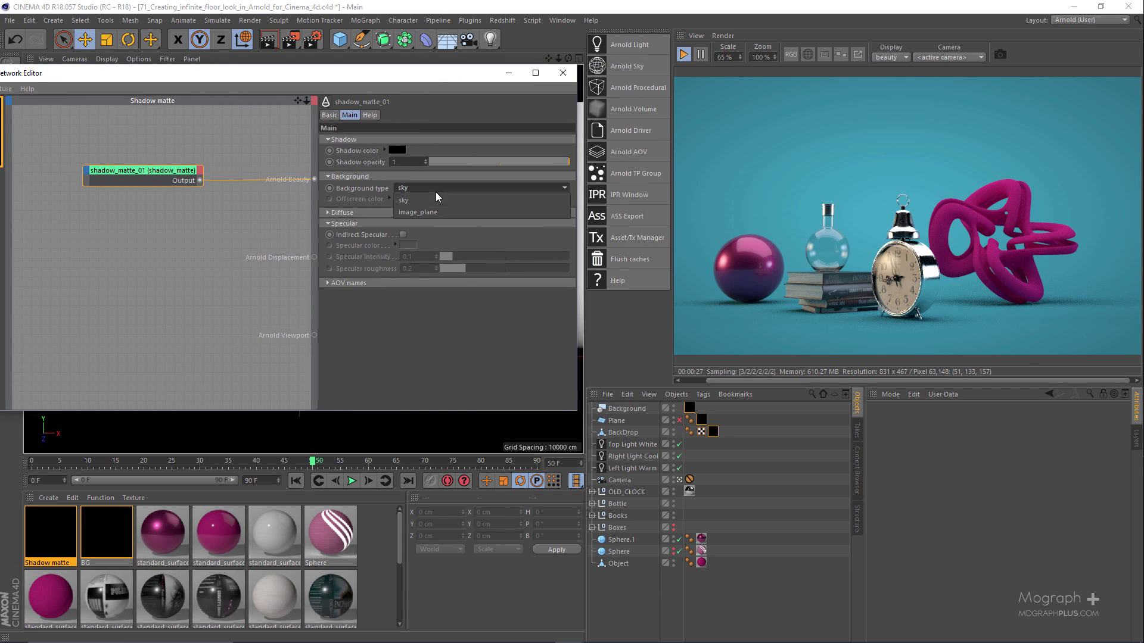
pyautogui.click(459, 210)
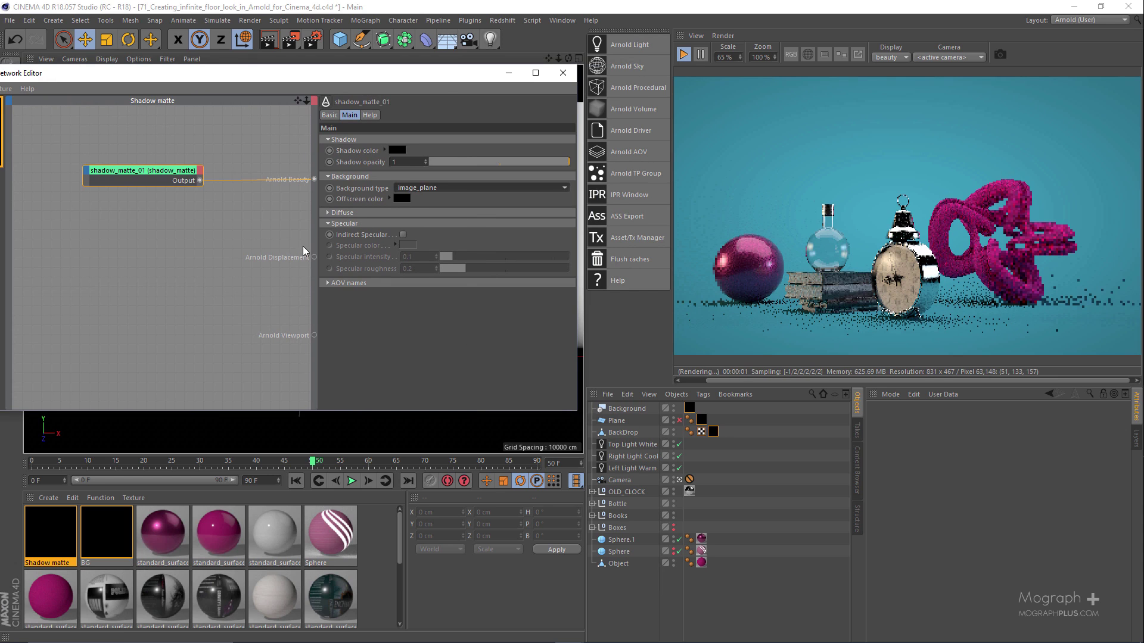
# Step: Test indirect specular with intensity 0.14 and roughness 0.57, then switch indirect specular off
pyautogui.click(402, 236)
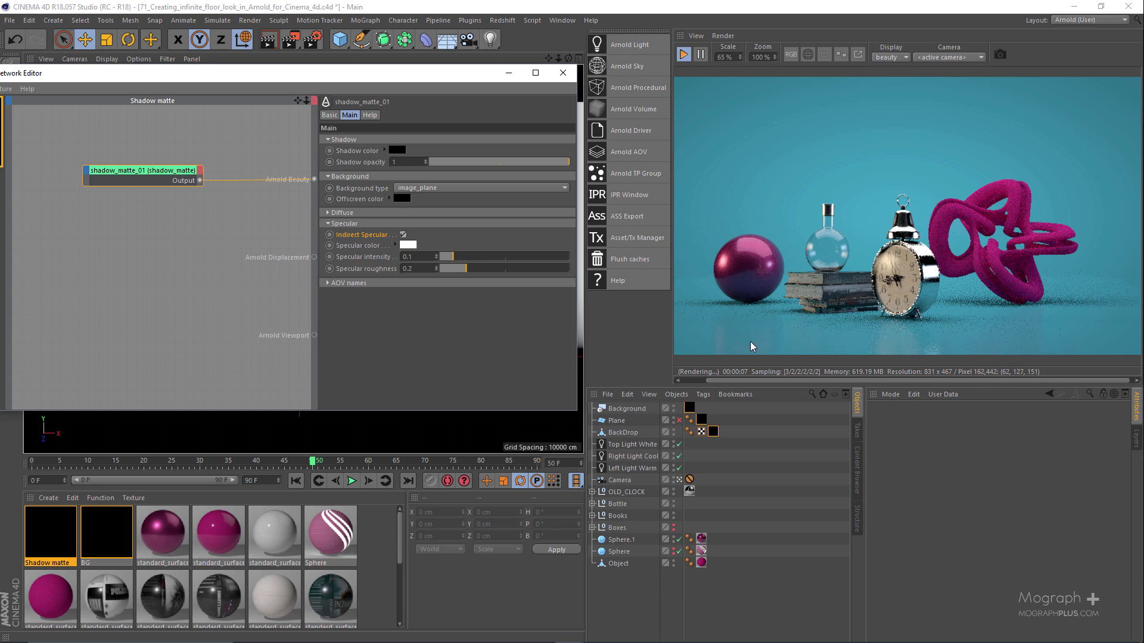
pyautogui.moveTo(467, 267); pyautogui.dragTo(498, 273)
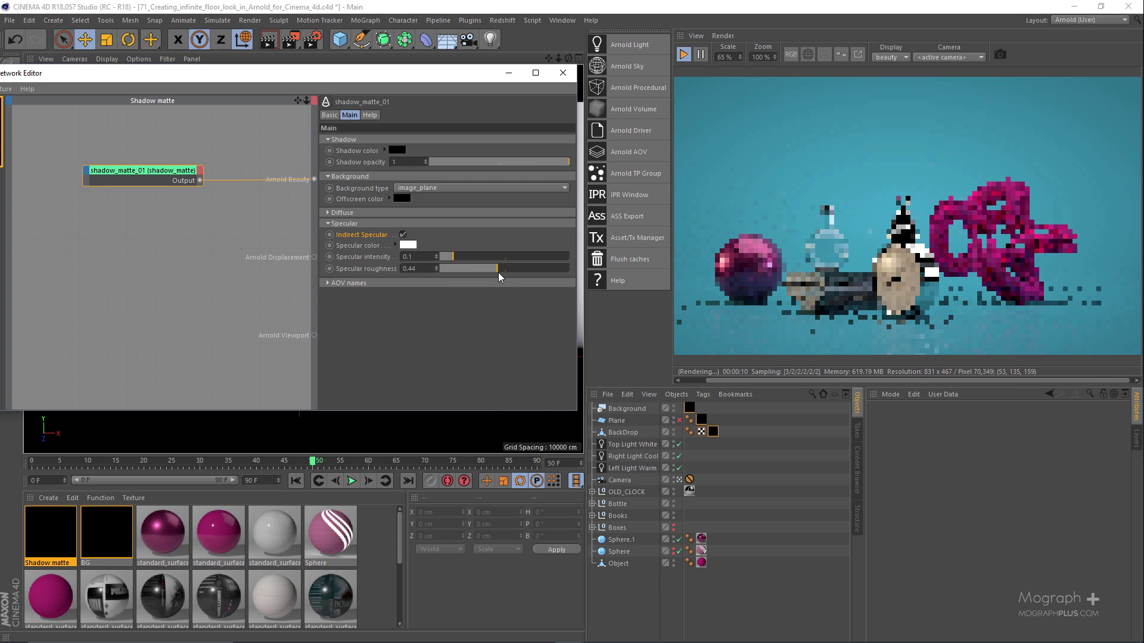
pyautogui.click(466, 267)
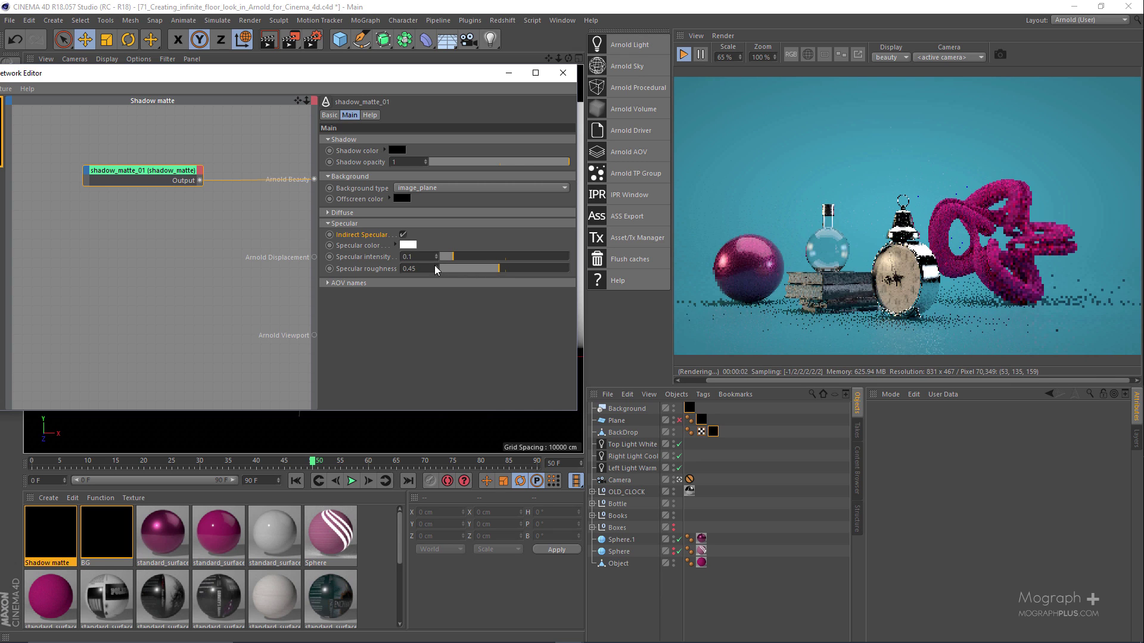
pyautogui.moveTo(467, 255)
pyautogui.mouseDown()
pyautogui.moveTo(489, 260)
pyautogui.moveTo(469, 257)
pyautogui.mouseUp()
pyautogui.click(485, 268)
pyautogui.click(459, 256)
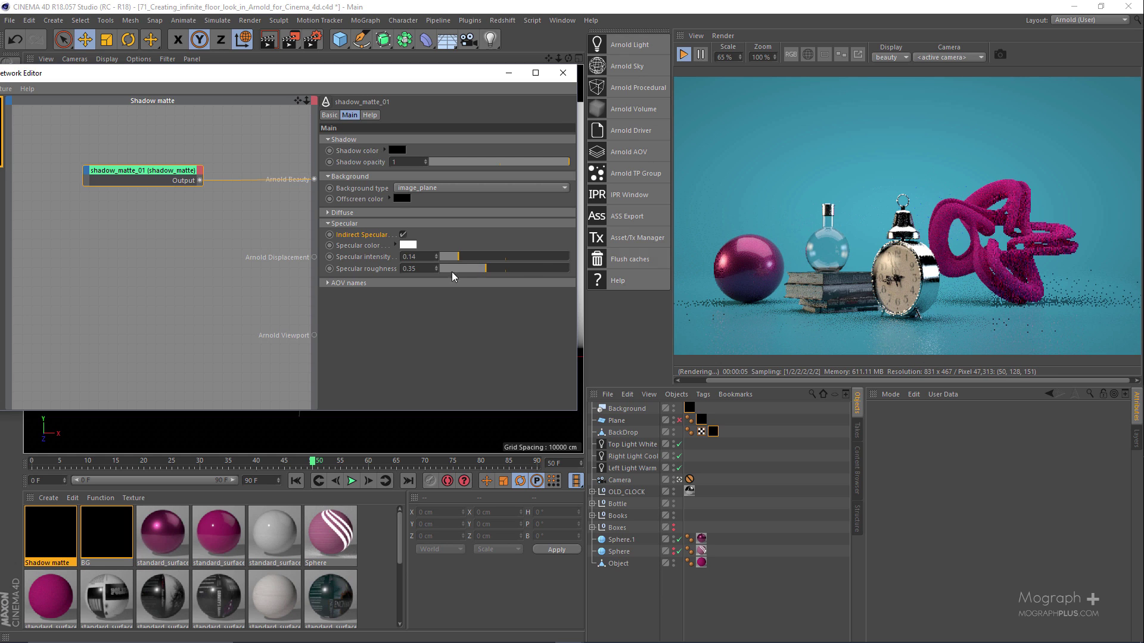
pyautogui.click(502, 268)
pyautogui.click(515, 268)
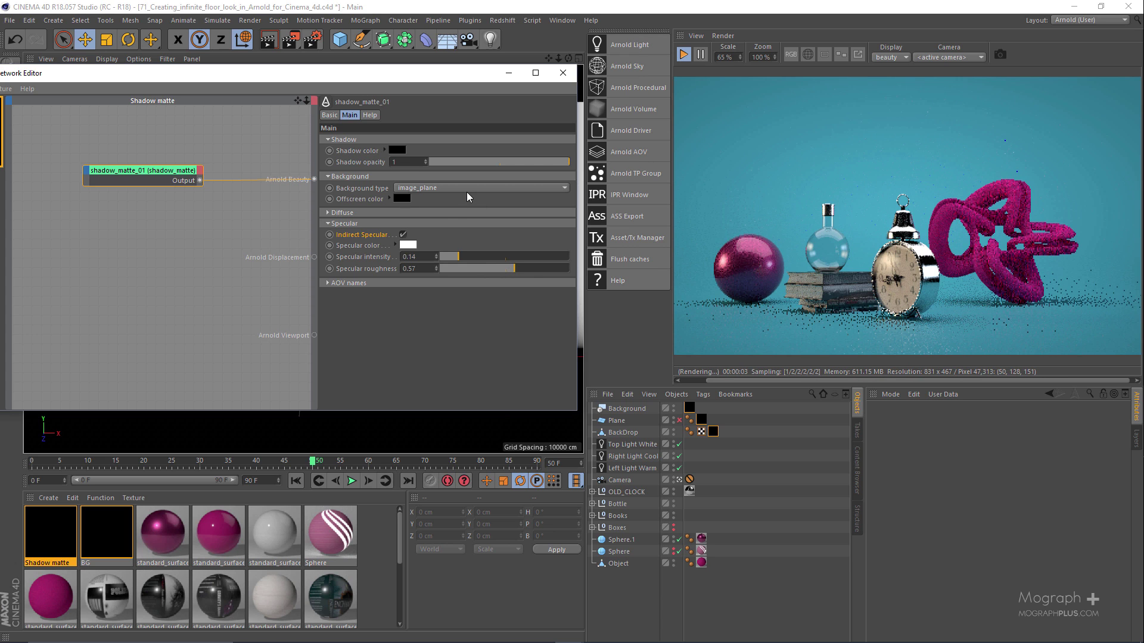
pyautogui.click(402, 234)
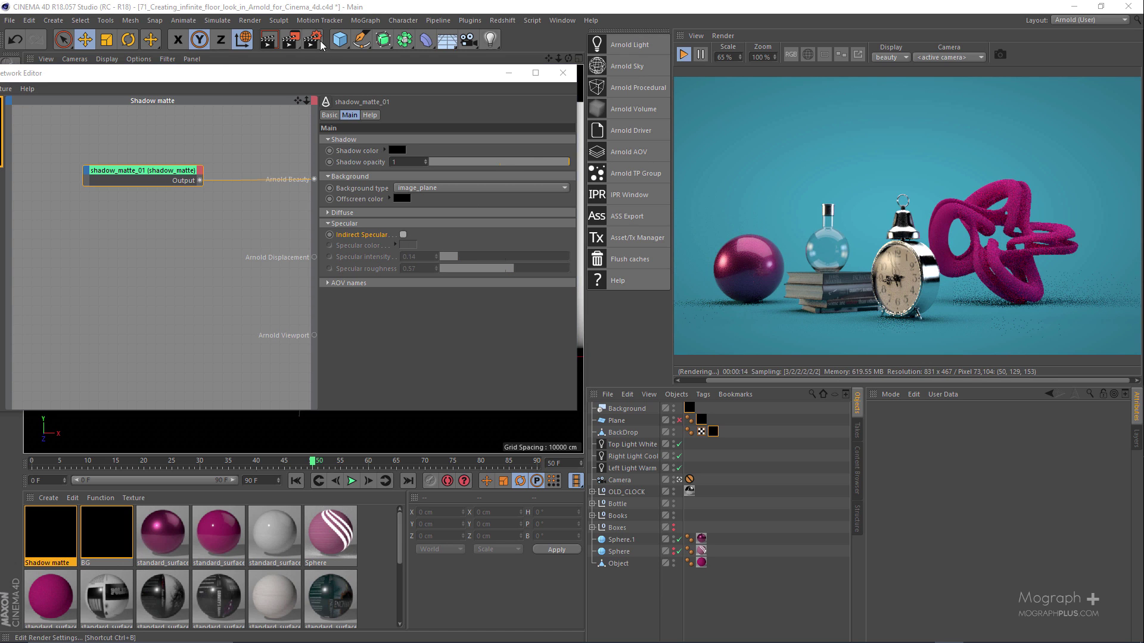
# Step: Set the Left Light Warm light's Samples to 4
pyautogui.click(625, 445)
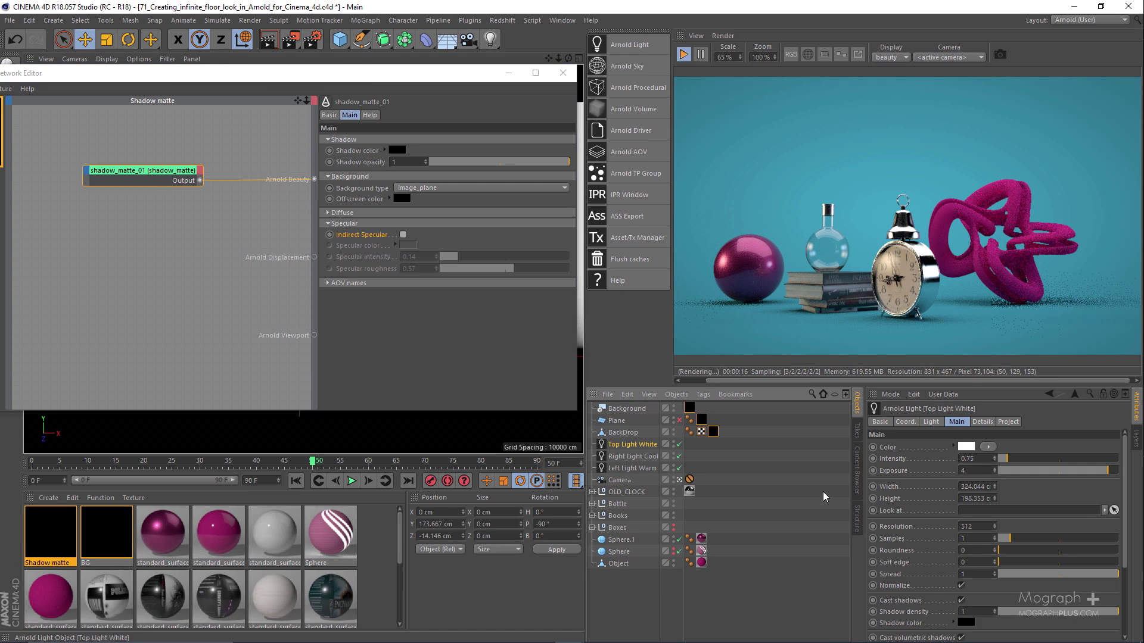
pyautogui.click(913, 539)
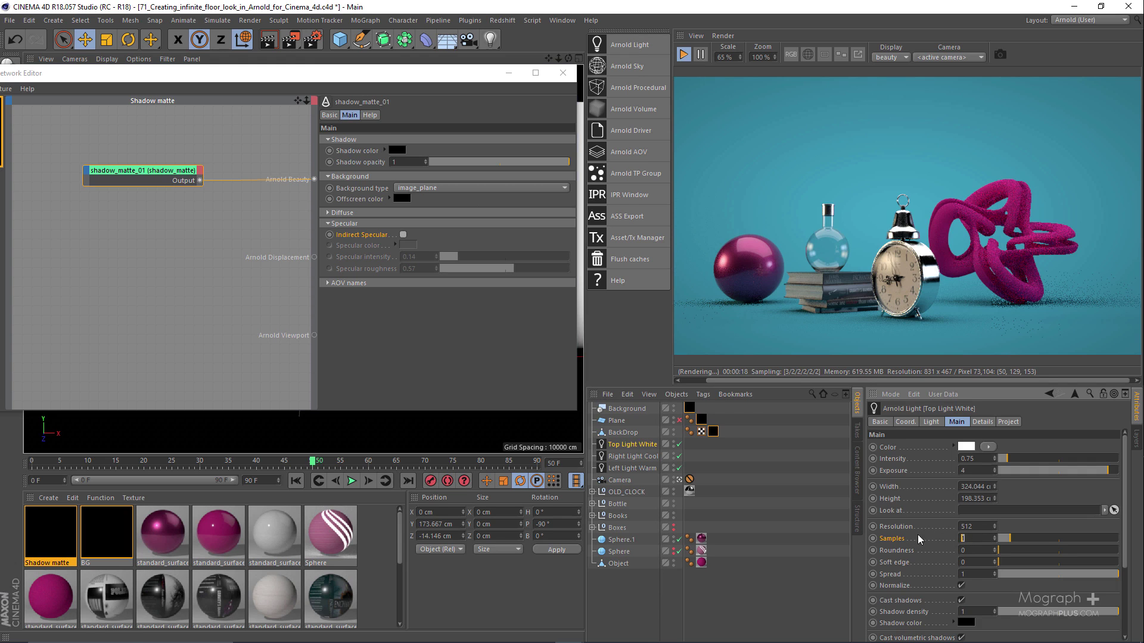
pyautogui.click(632, 456)
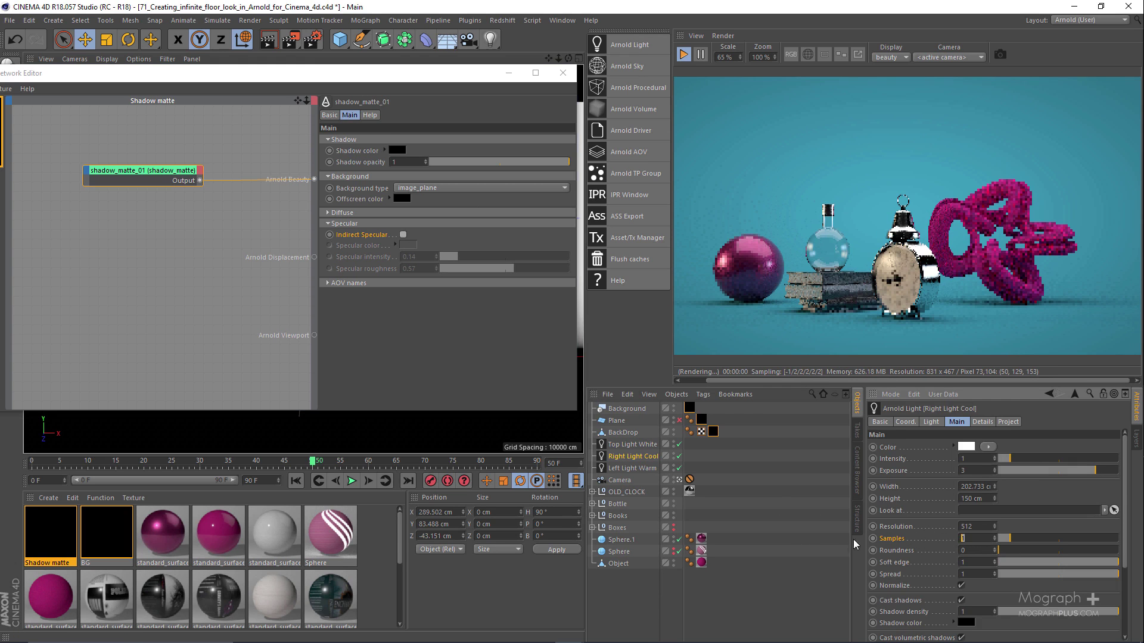
pyautogui.click(631, 468)
pyautogui.press('Return')
# Step: In the Arnold render settings, set Camera AA samples to 5, Diffuse 4 and Specular 4
pyautogui.hotkey('ctrl', 'b')
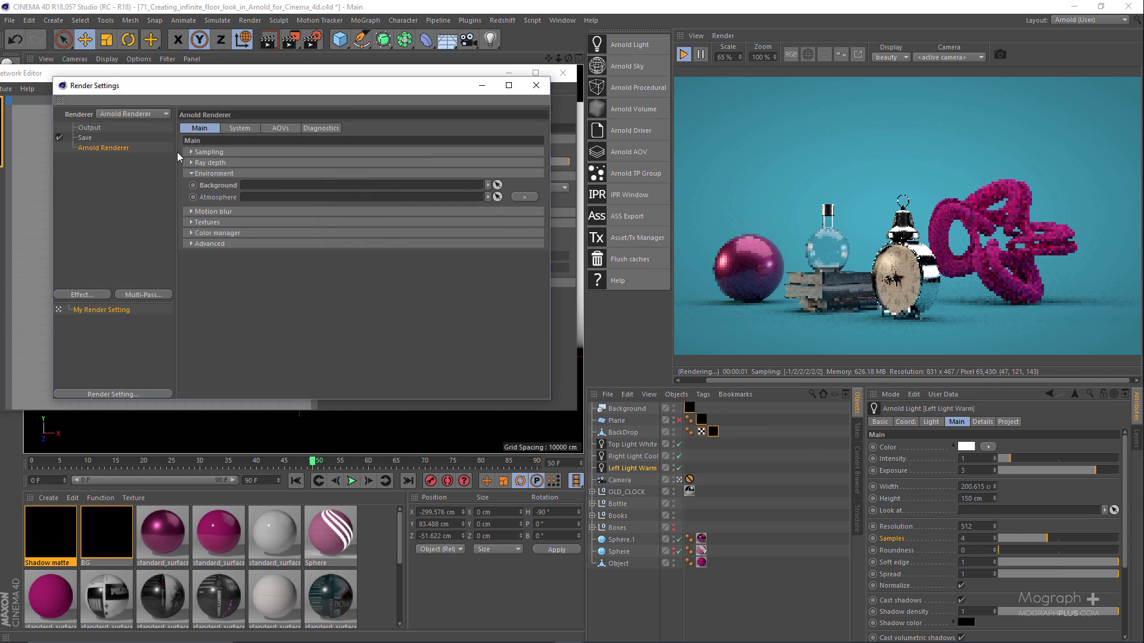
pyautogui.click(208, 152)
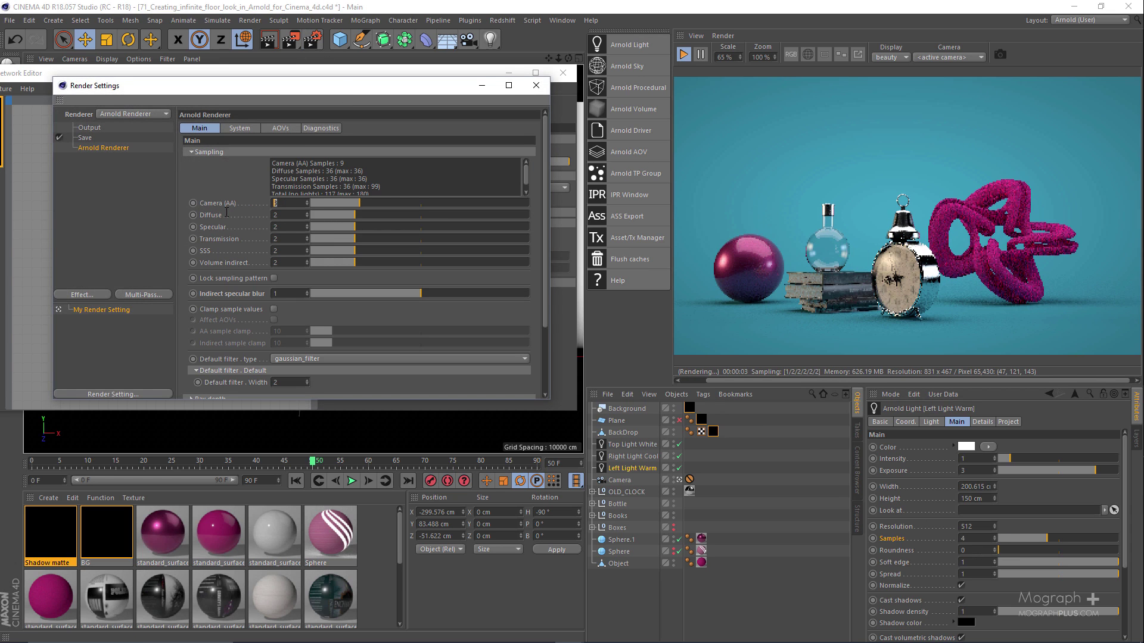
pyautogui.write('5')
pyautogui.press('Tab')
pyautogui.write('4')
pyautogui.press('Tab')
pyautogui.write('4')
pyautogui.press('Tab')
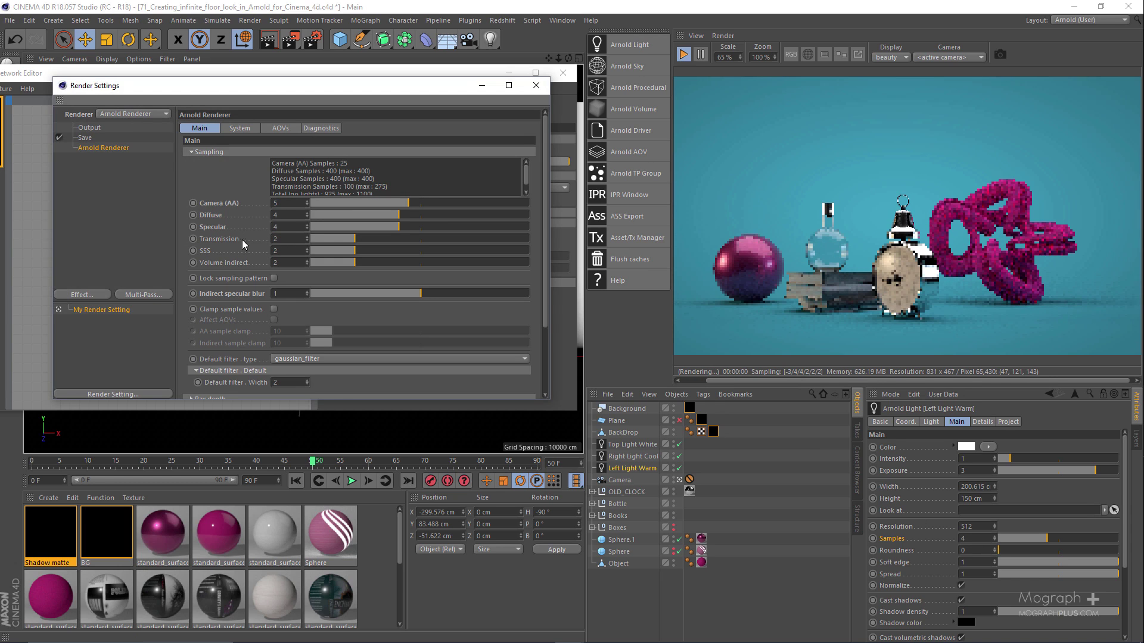
# Step: Set the Arnold Transmission samples to 3 and SSS samples to 4
pyautogui.press('Tab')
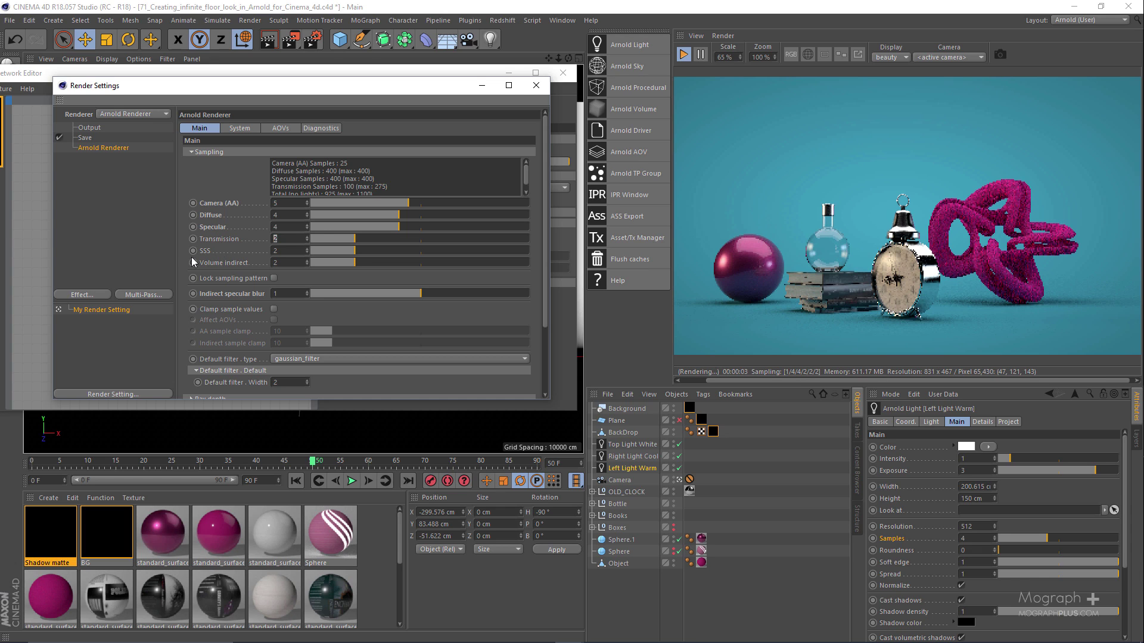
pyautogui.write('3')
pyautogui.press('Return')
pyautogui.press('Tab')
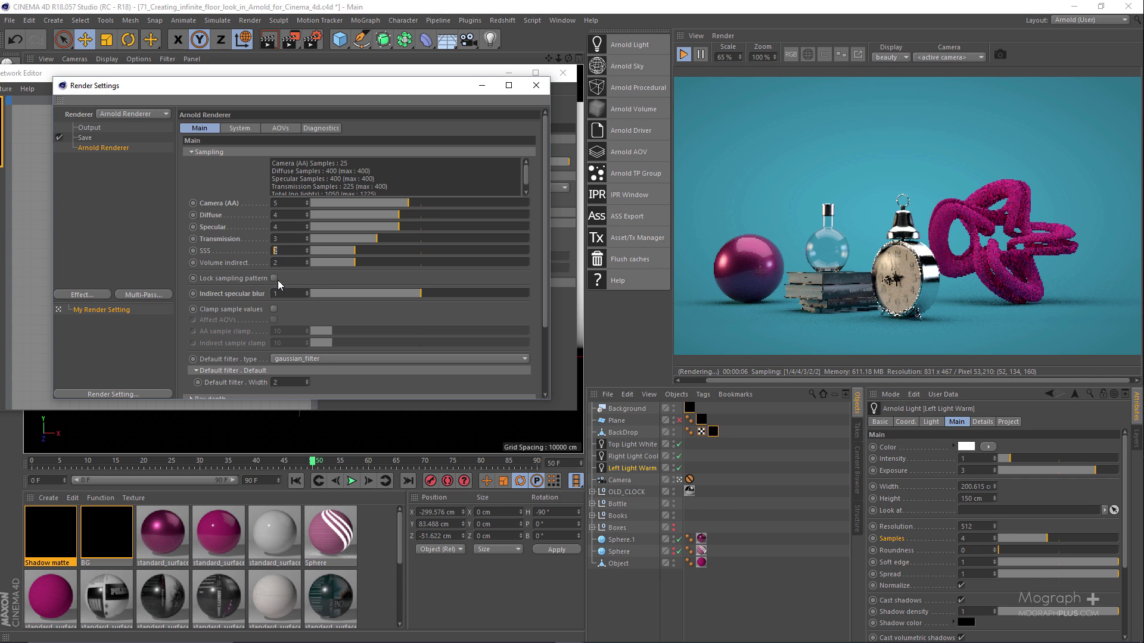
pyautogui.write('4')
pyautogui.press('Return')
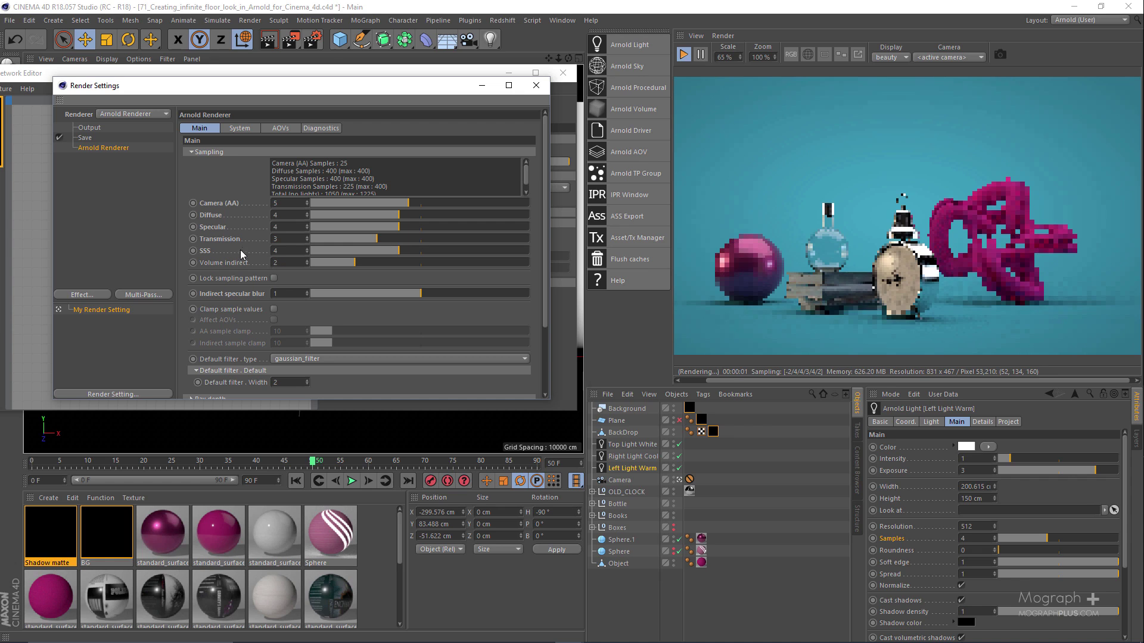
pyautogui.click(90, 128)
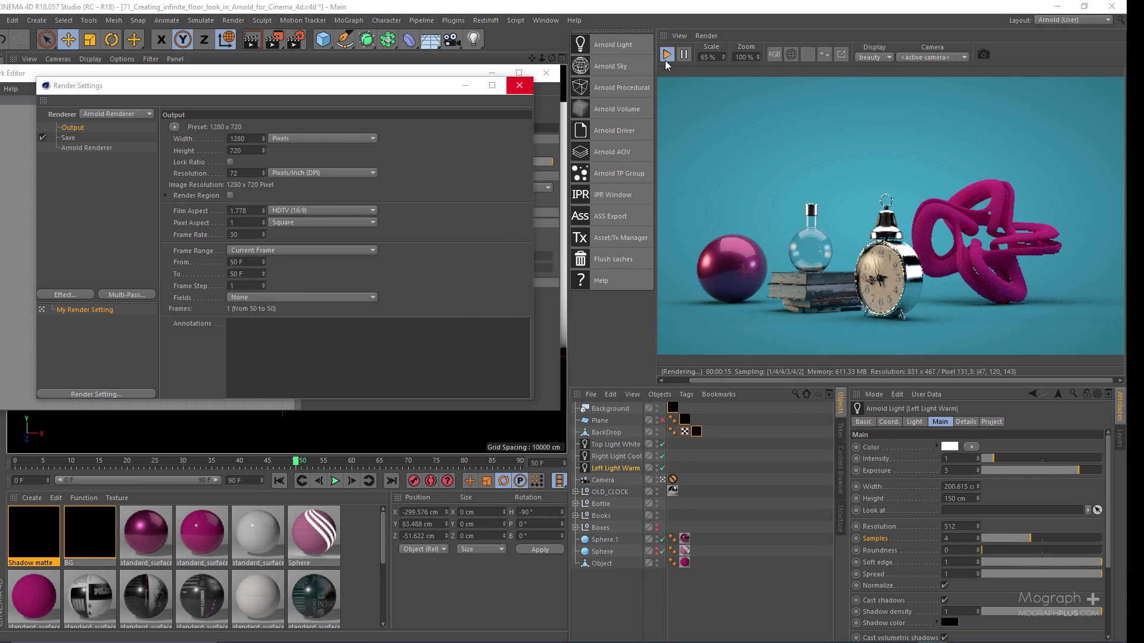
# Step: Stop the IPR, close Render Settings and the Node Editor, and render to the Picture Viewer
pyautogui.click(665, 60)
pyautogui.click(520, 85)
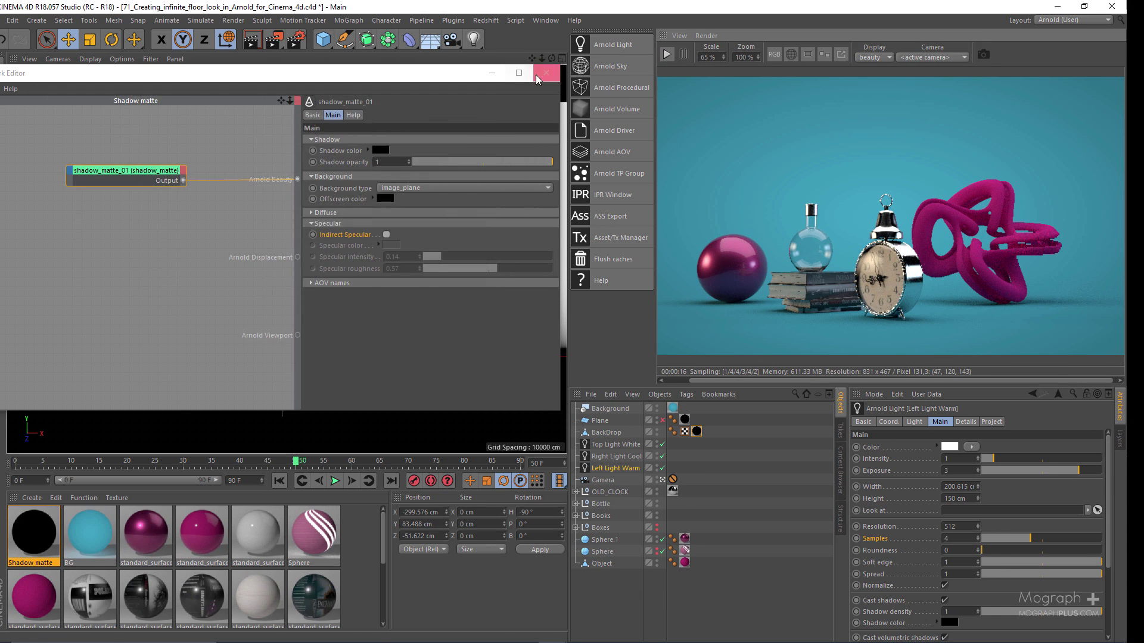
pyautogui.click(546, 74)
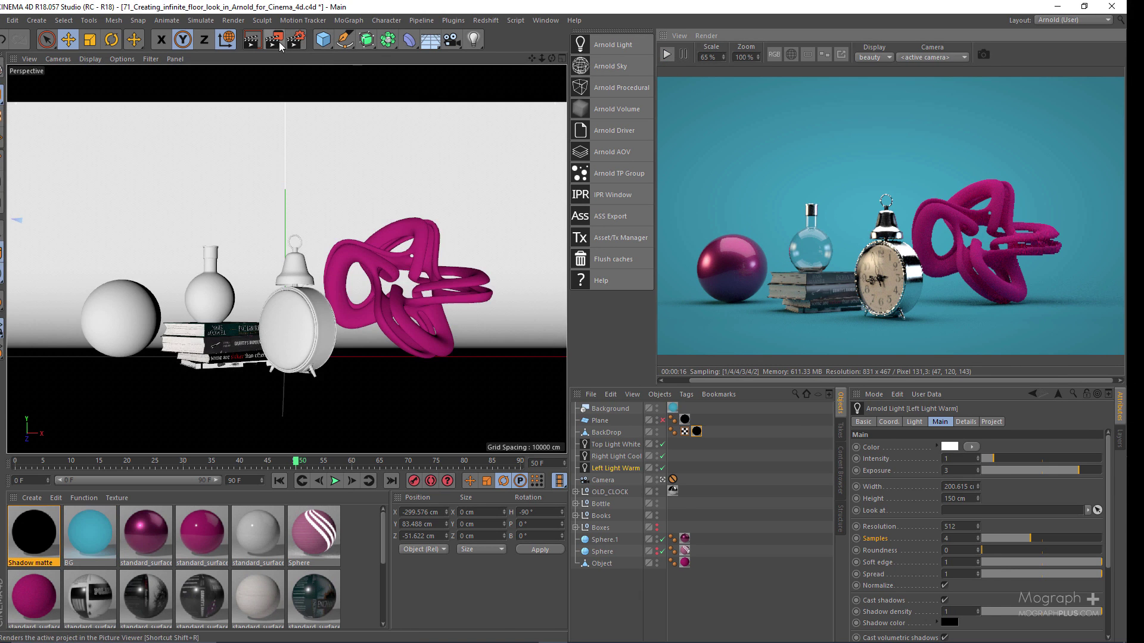
pyautogui.click(276, 42)
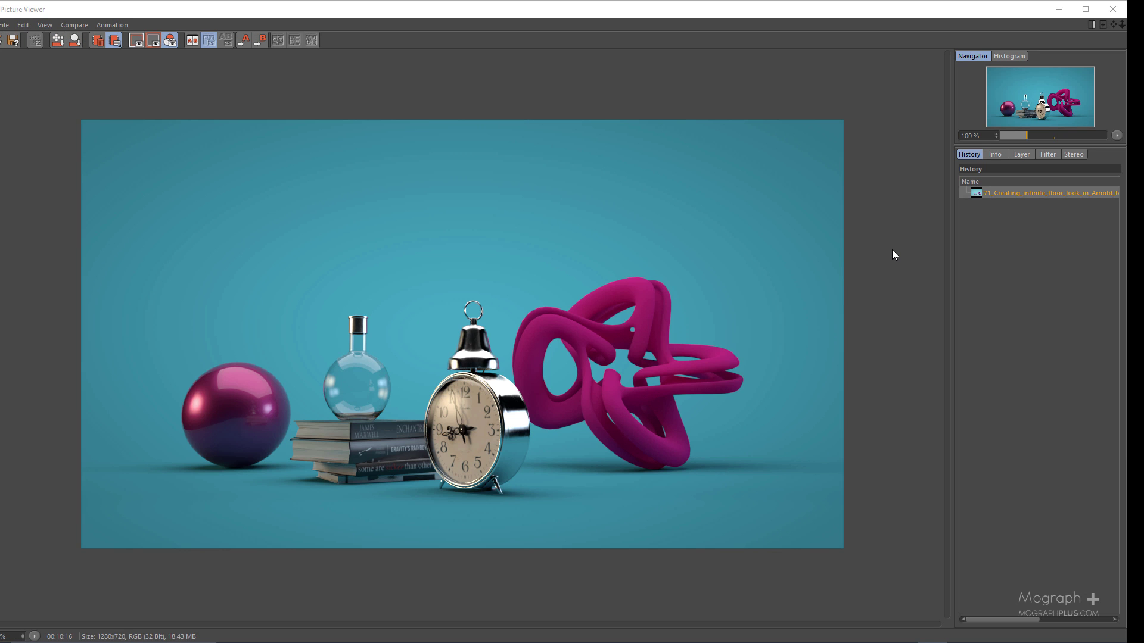